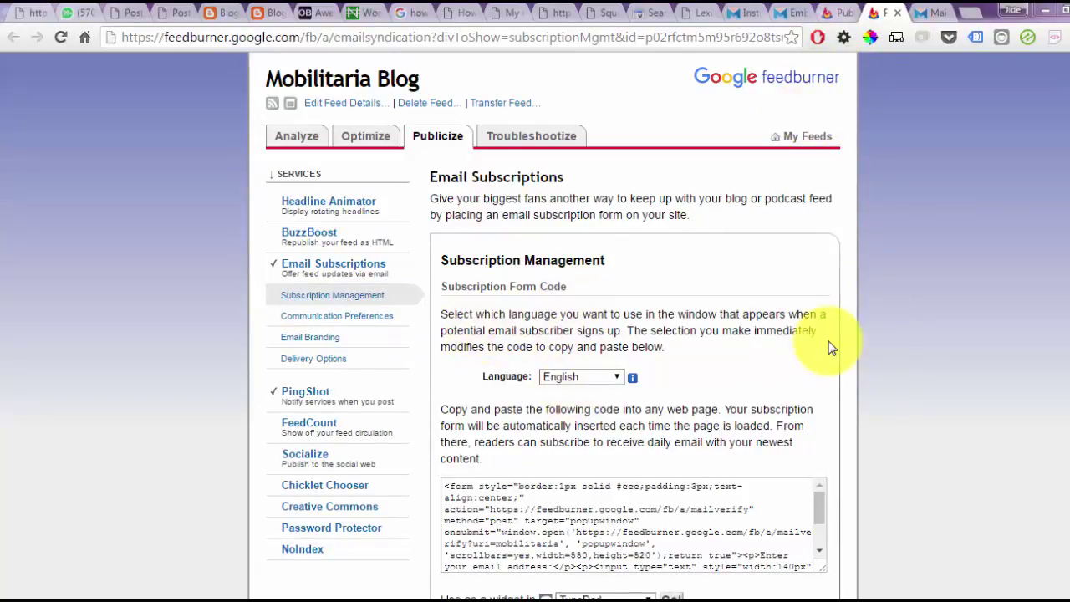
Copy the entire subscription form code from FeedBurner's Subscription Management page.
scroll(535, 326, down, 1)
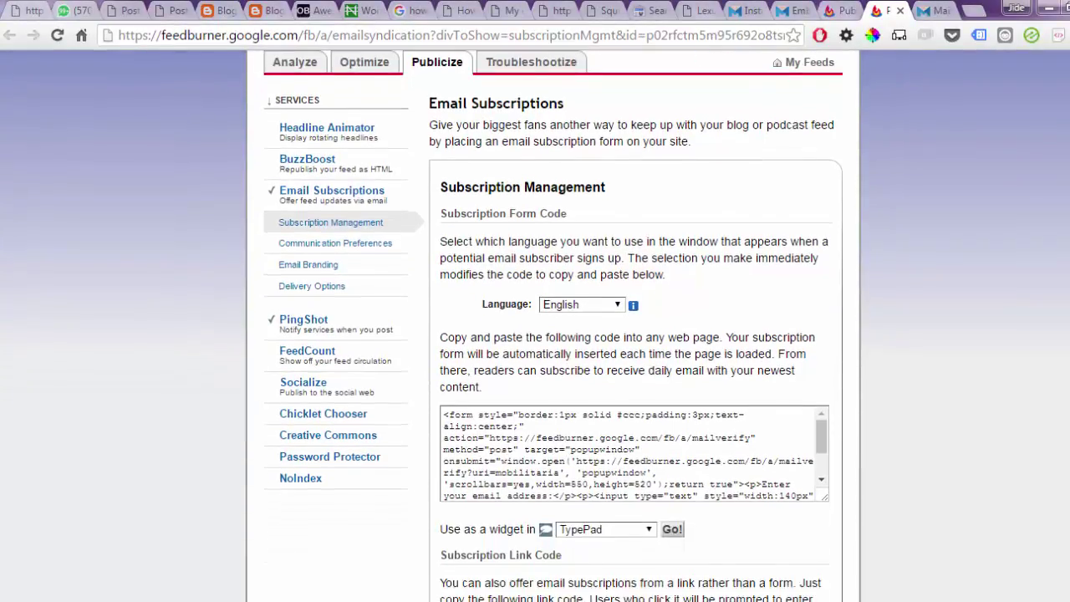
click(592, 428)
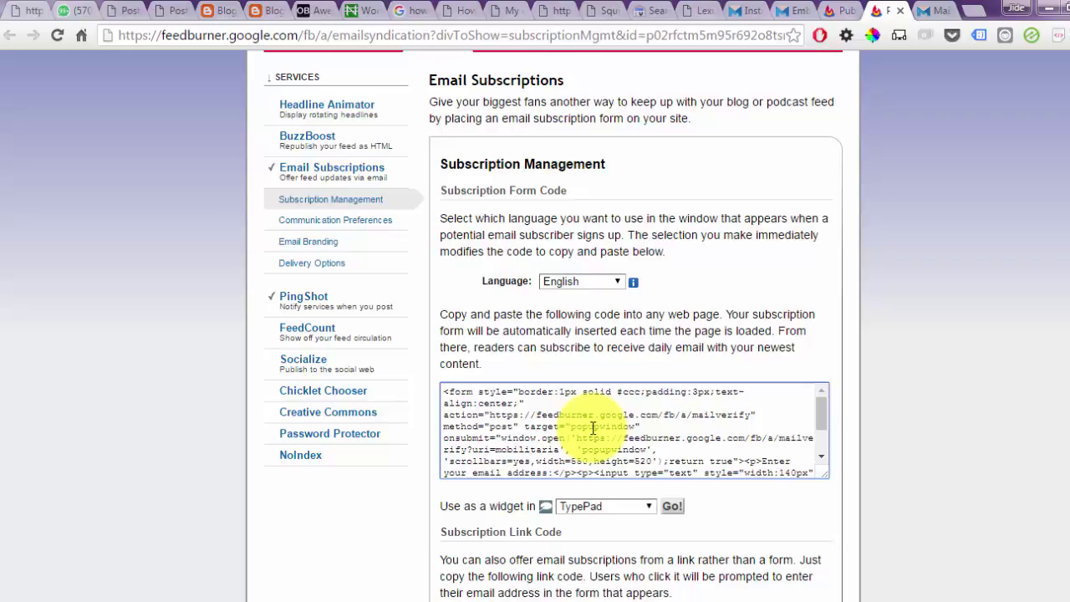
click(507, 420)
click(481, 413)
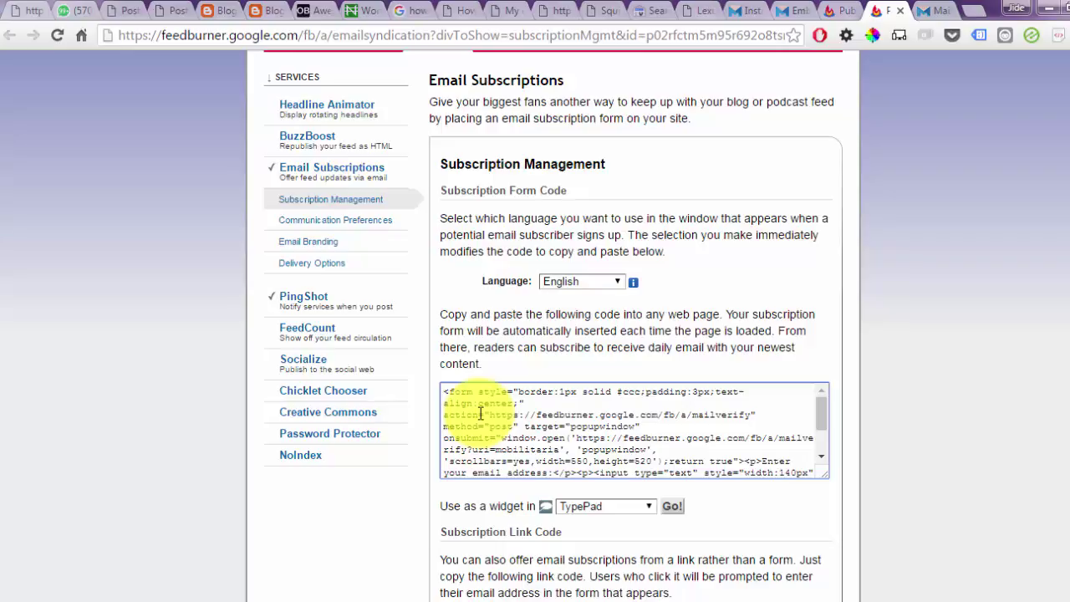
key(ctrl+a)
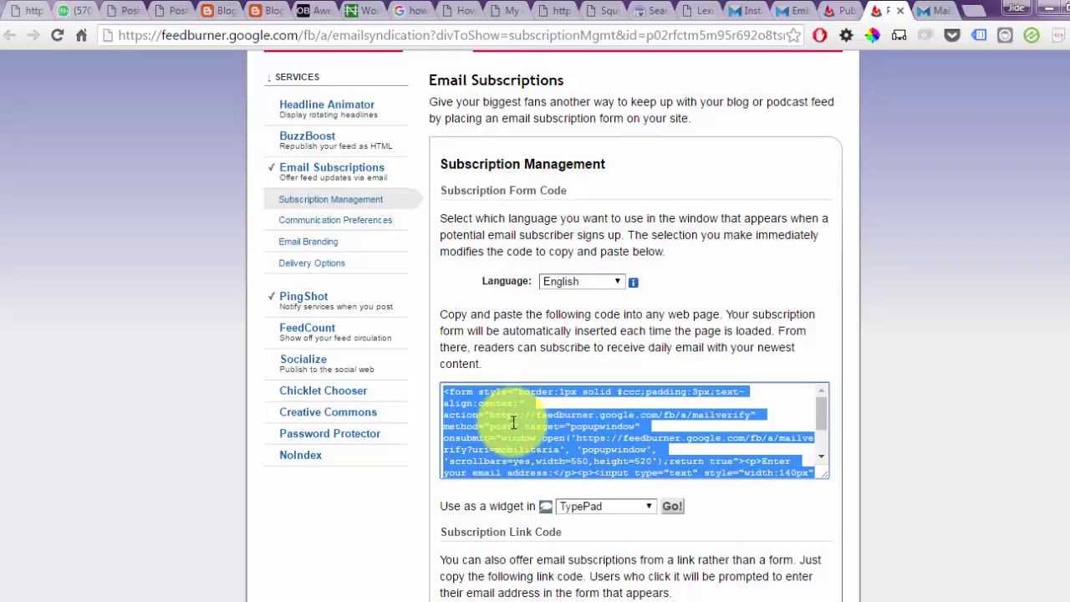
right_click(513, 422)
click(535, 437)
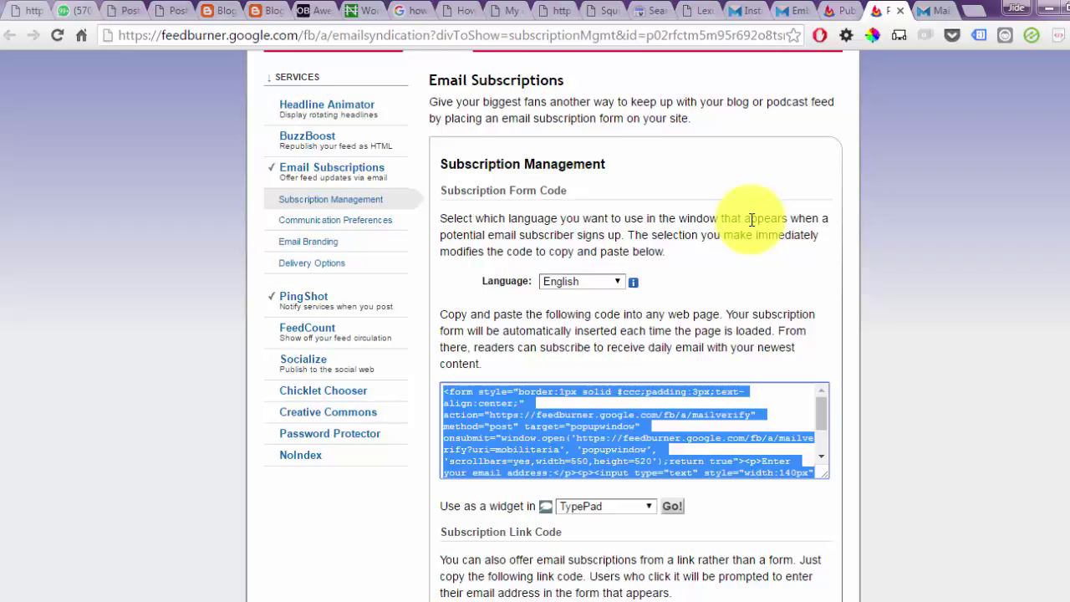
Switch to MailMunch and start a new Embedded form using the Postman theme.
click(933, 12)
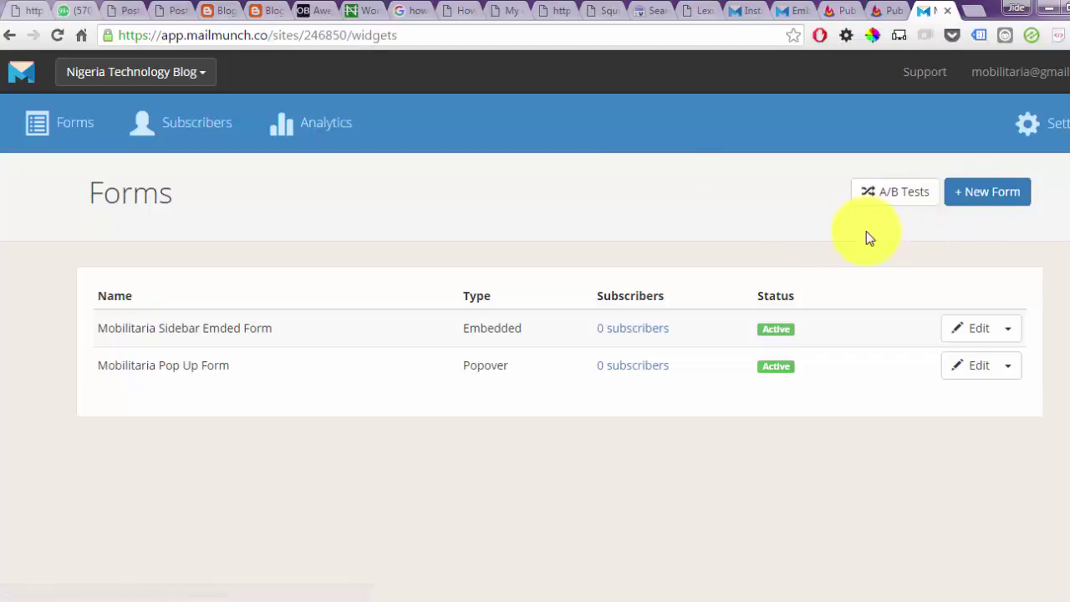
click(974, 204)
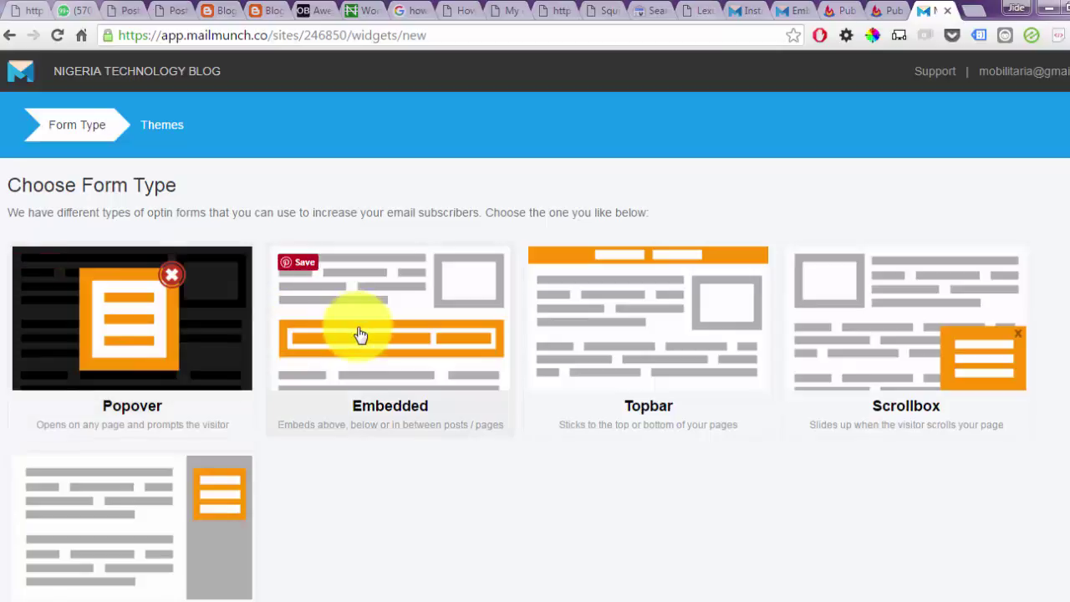
click(402, 333)
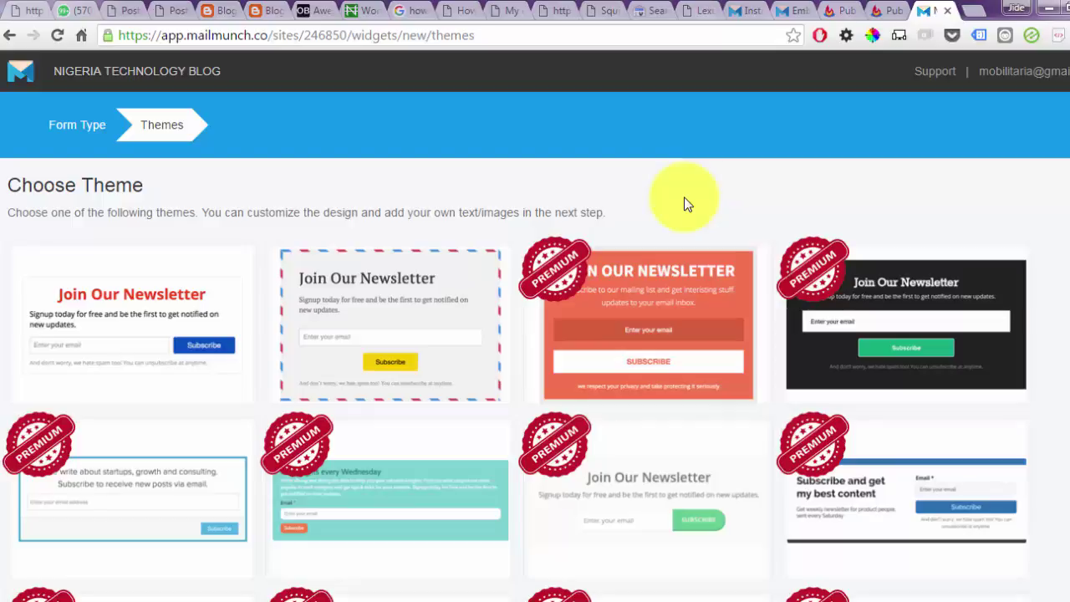
mouse_move(274, 306)
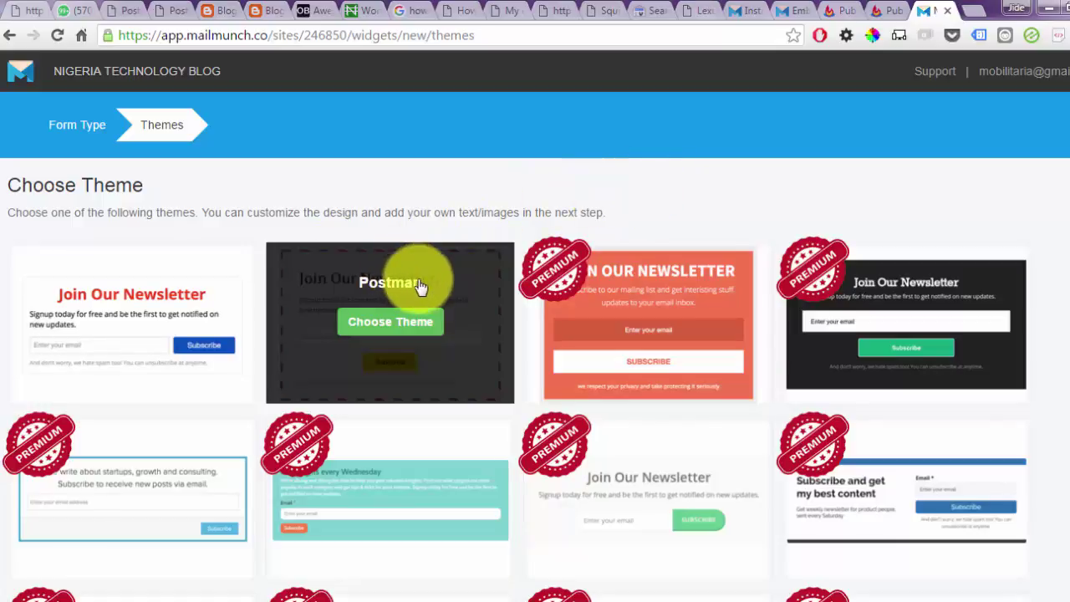
click(389, 327)
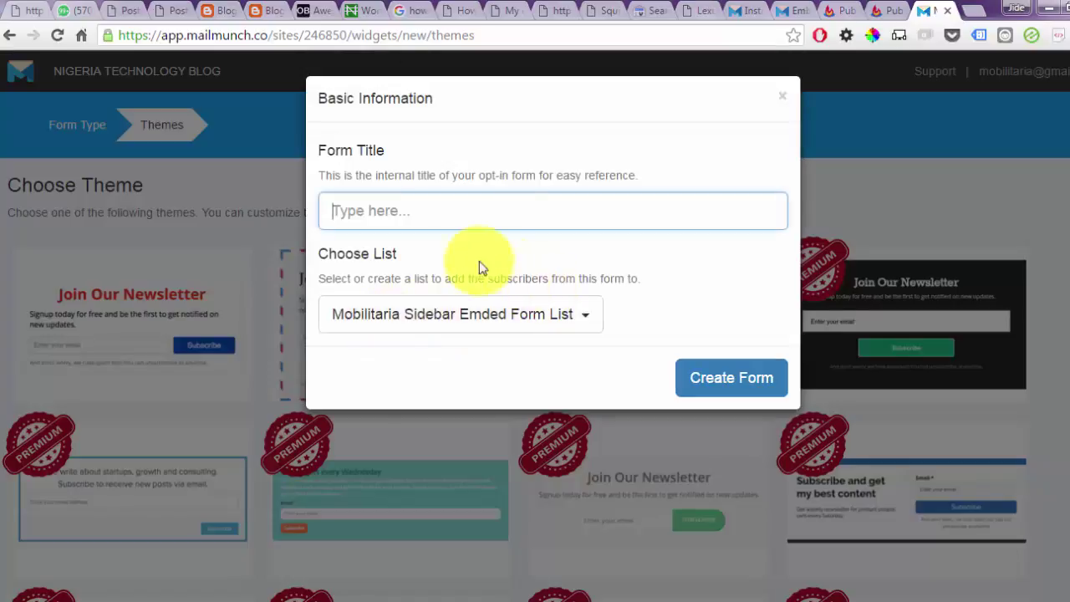
Title the form "Mobilitaria Feedburner Form", keep the Mobilitaria Sidebar Emded Form List as its list, and create it.
click(418, 211)
text(MOb)
key(BackSpace)
key(BackSpace)
text(ob)
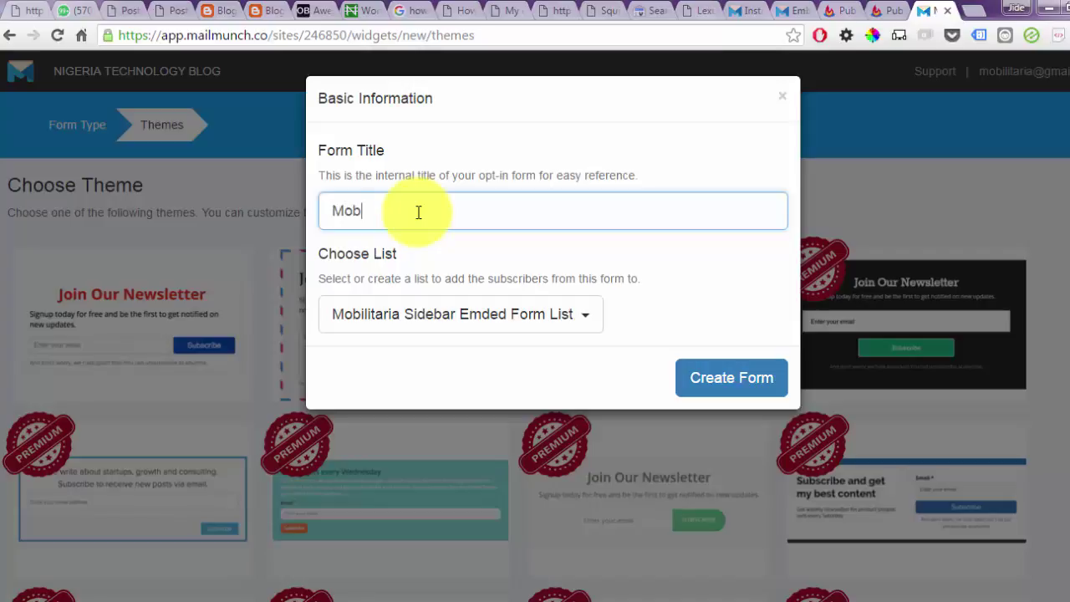
text(ilitaria Feeldburner Form)
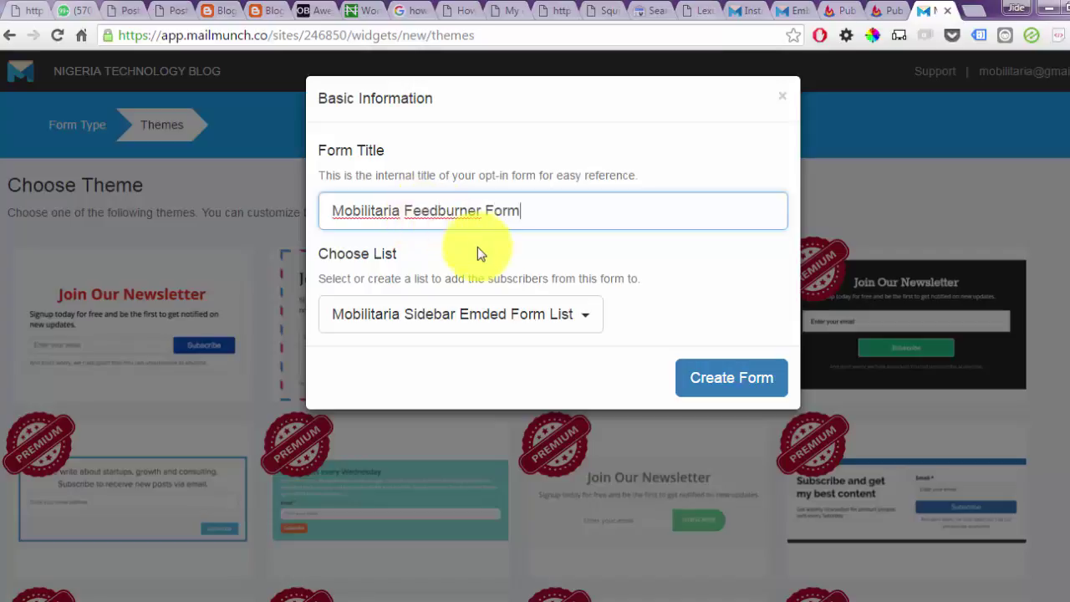
click(567, 321)
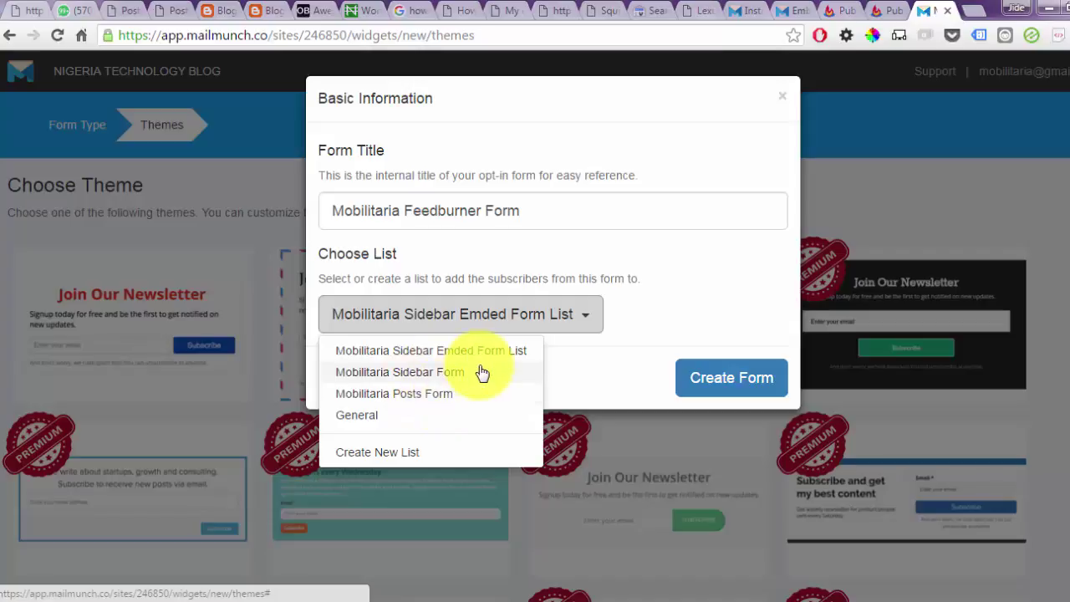
click(572, 261)
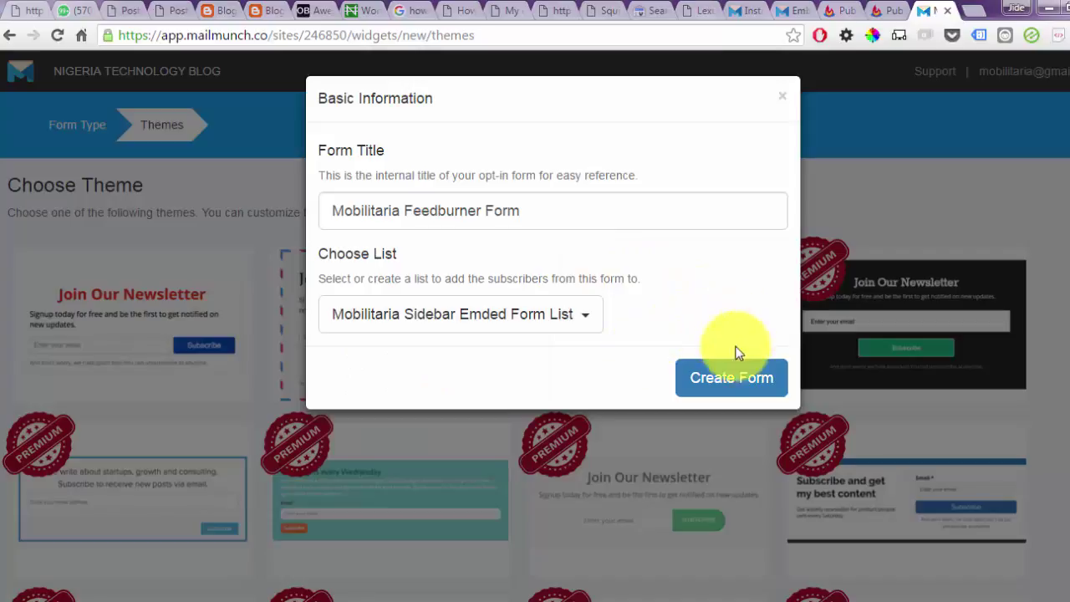
click(716, 381)
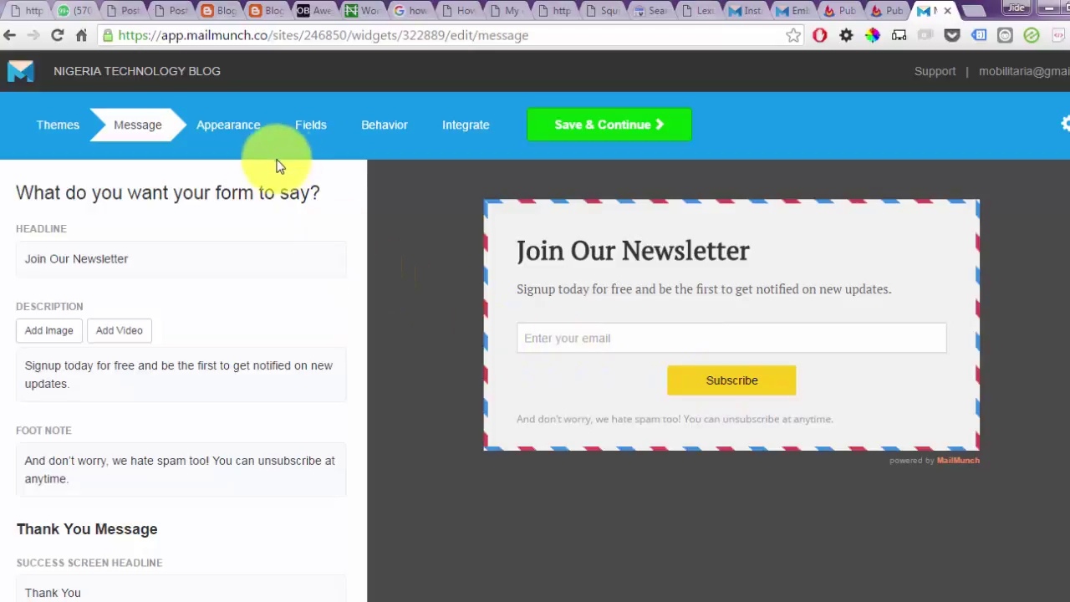
Set the form's field layout to Custom HTML and paste in the copied FeedBurner form code.
click(311, 127)
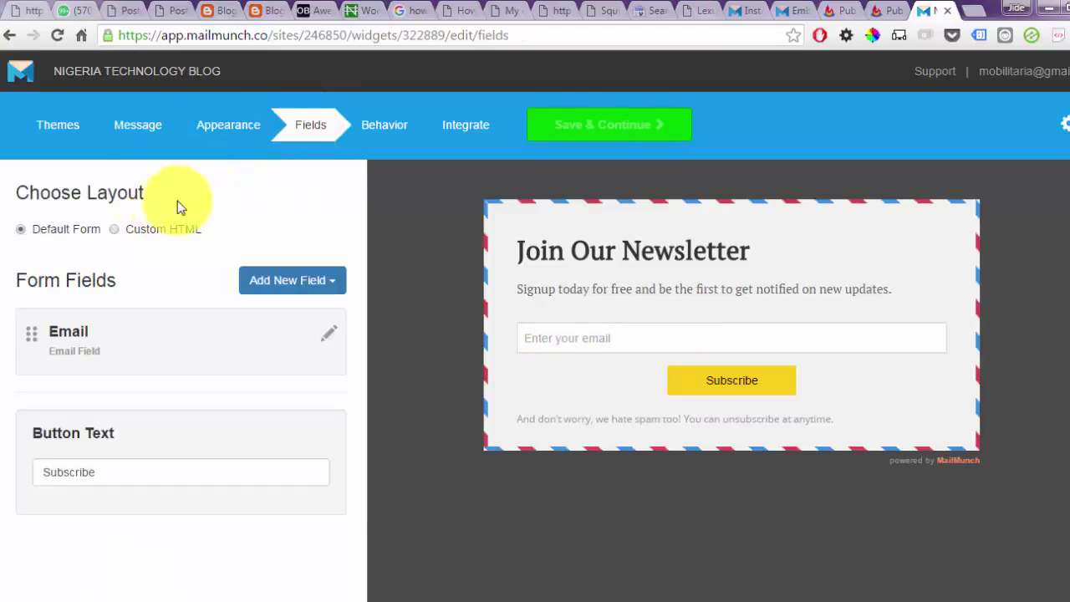
click(114, 229)
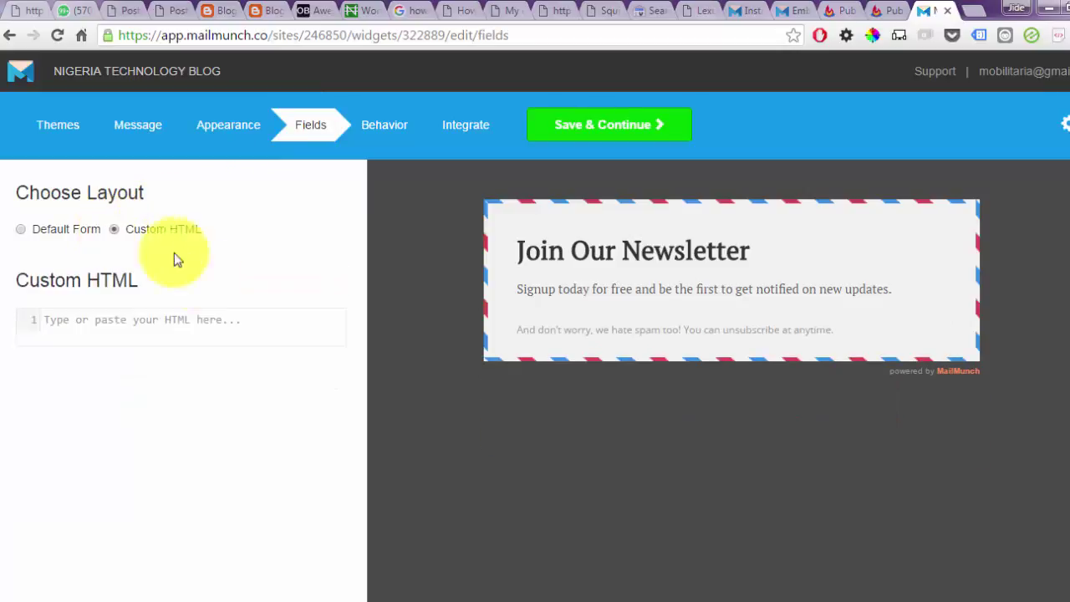
click(226, 328)
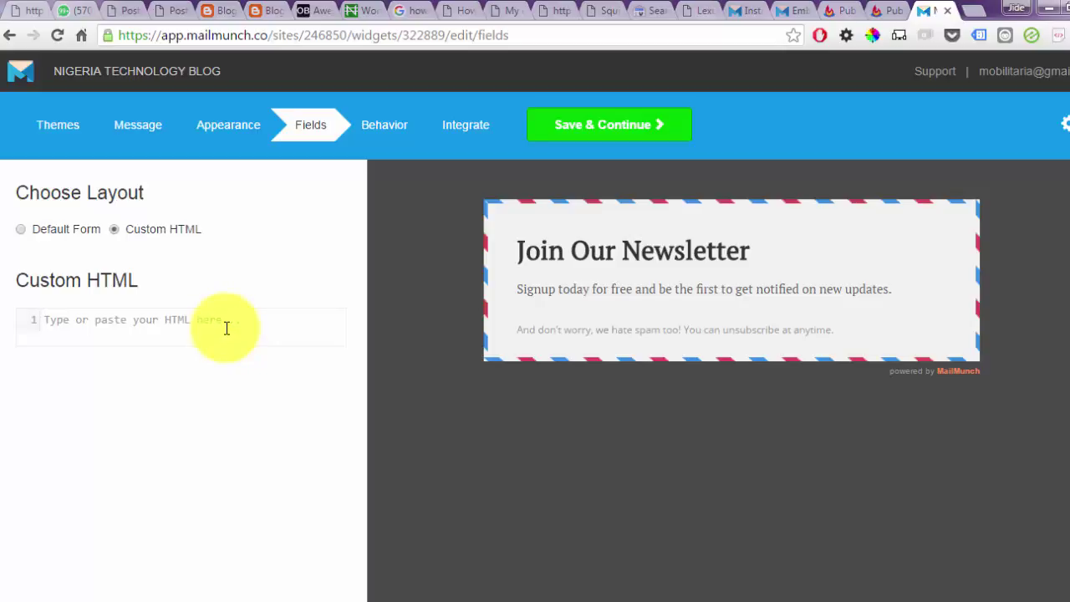
click(210, 323)
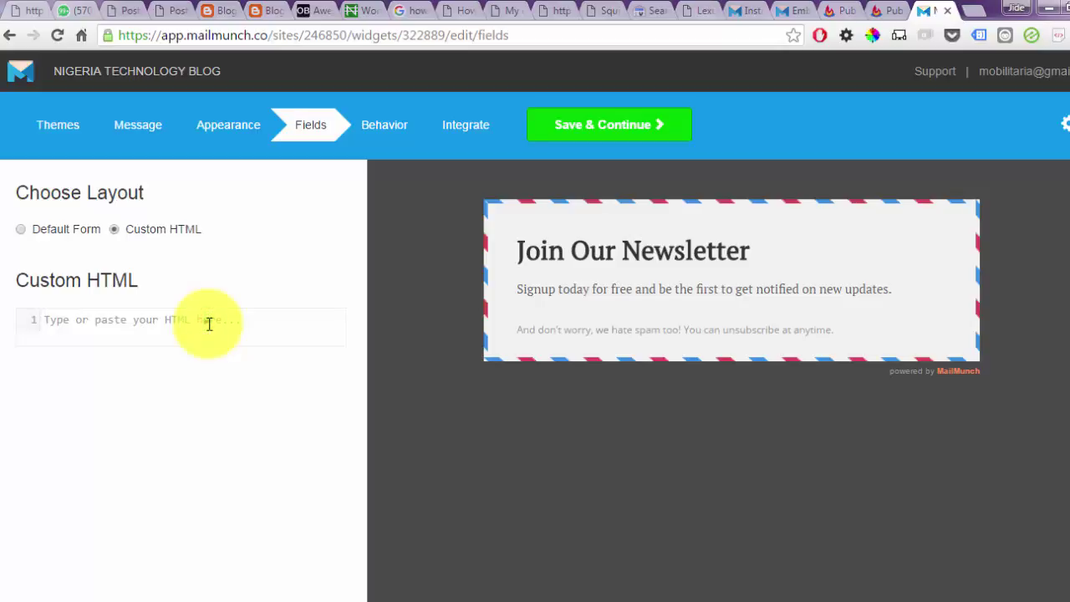
right_click(210, 323)
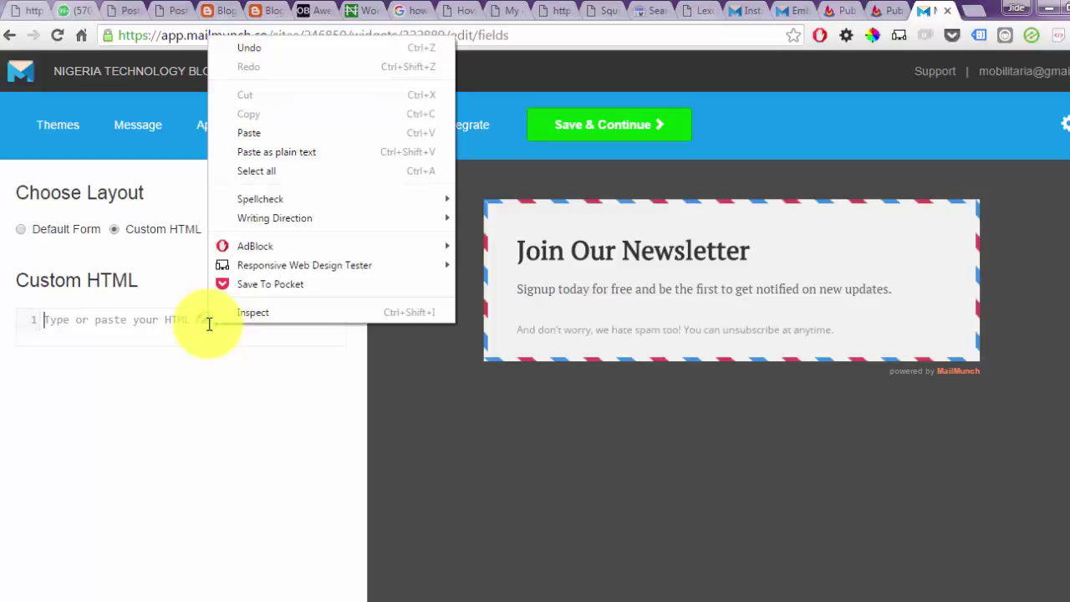
click(257, 136)
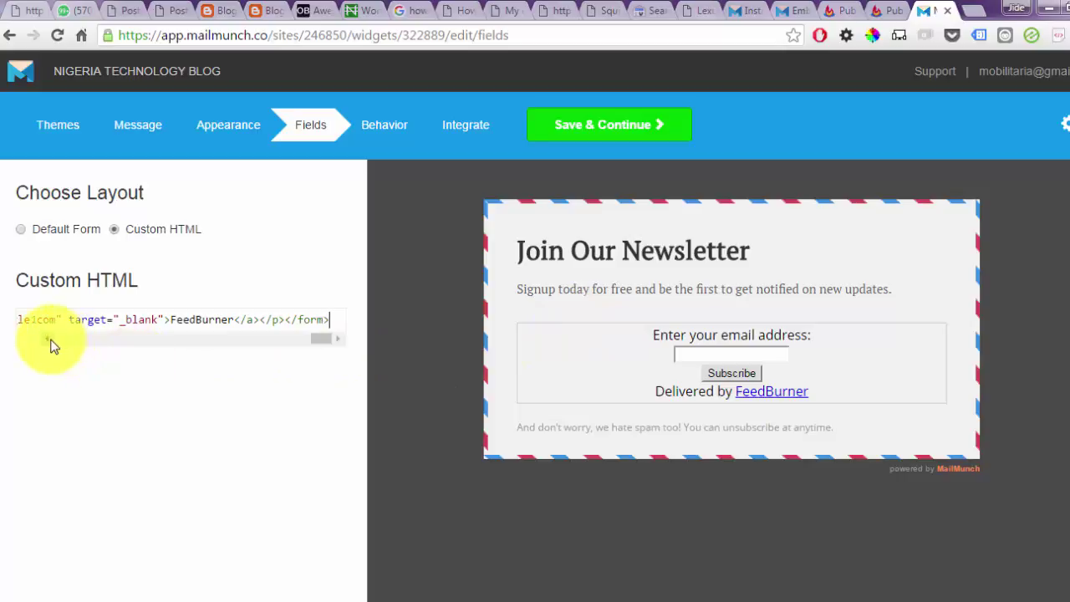
drag(50, 342, 50, 342)
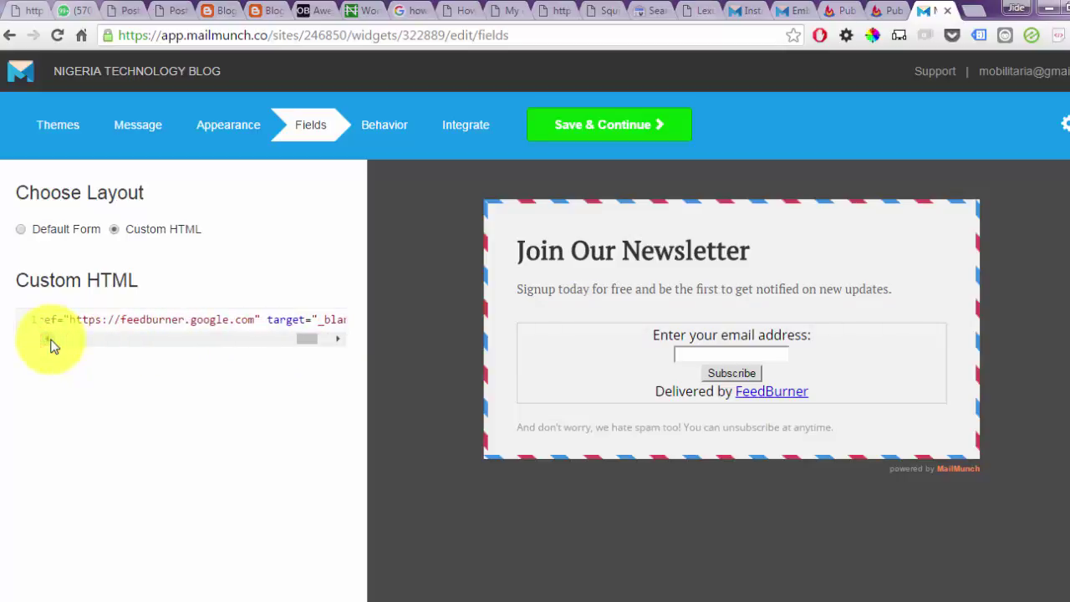
click(50, 342)
click(86, 320)
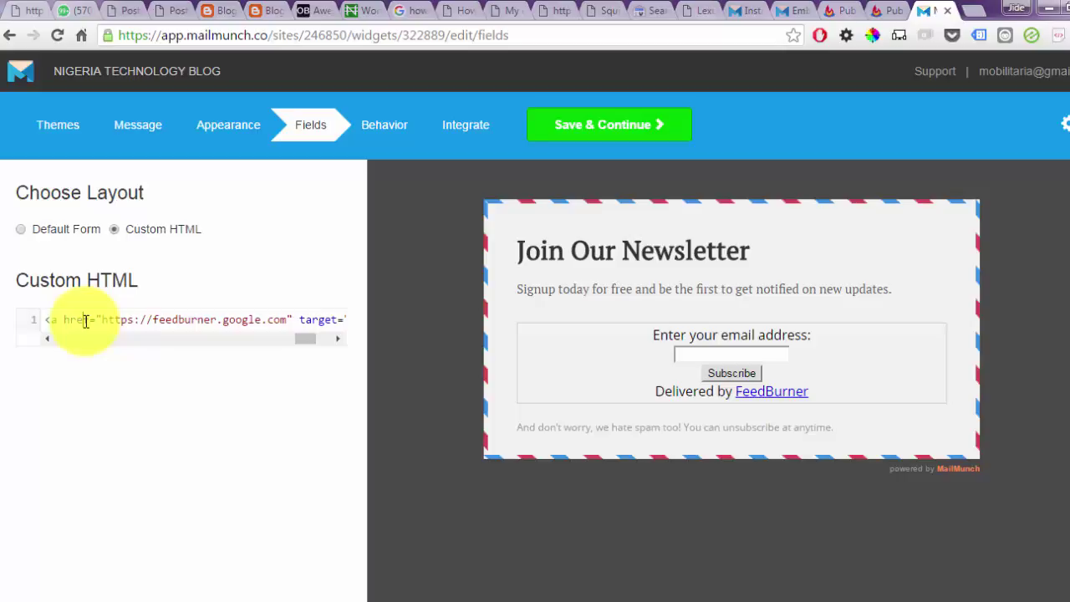
click(84, 321)
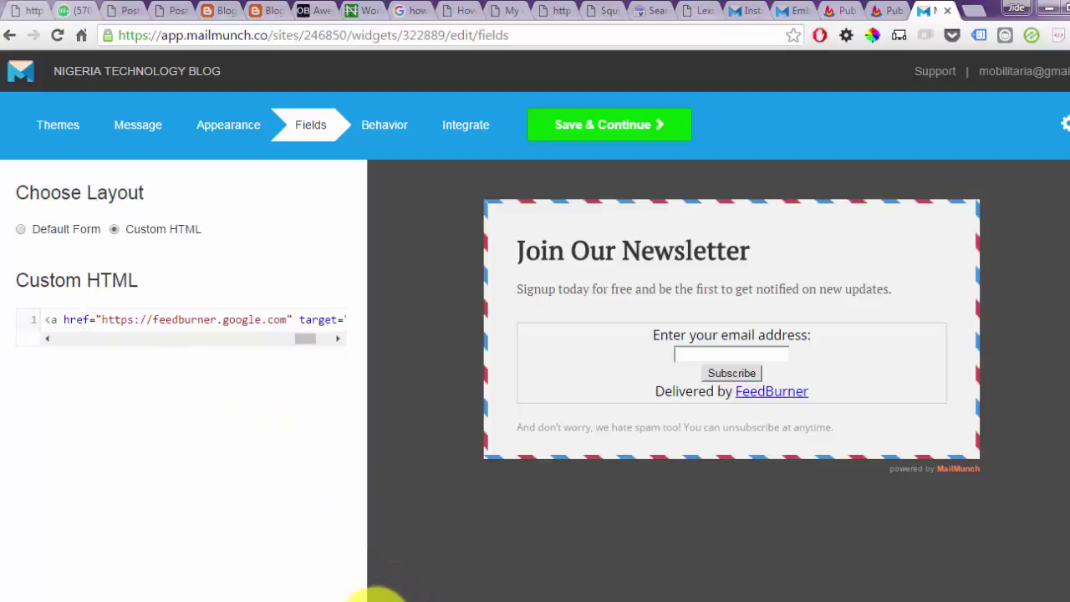
Switch to the Untitled Notepad file and copy all of its styled subscription form code, including the CSS block.
mouse_move(376, 596)
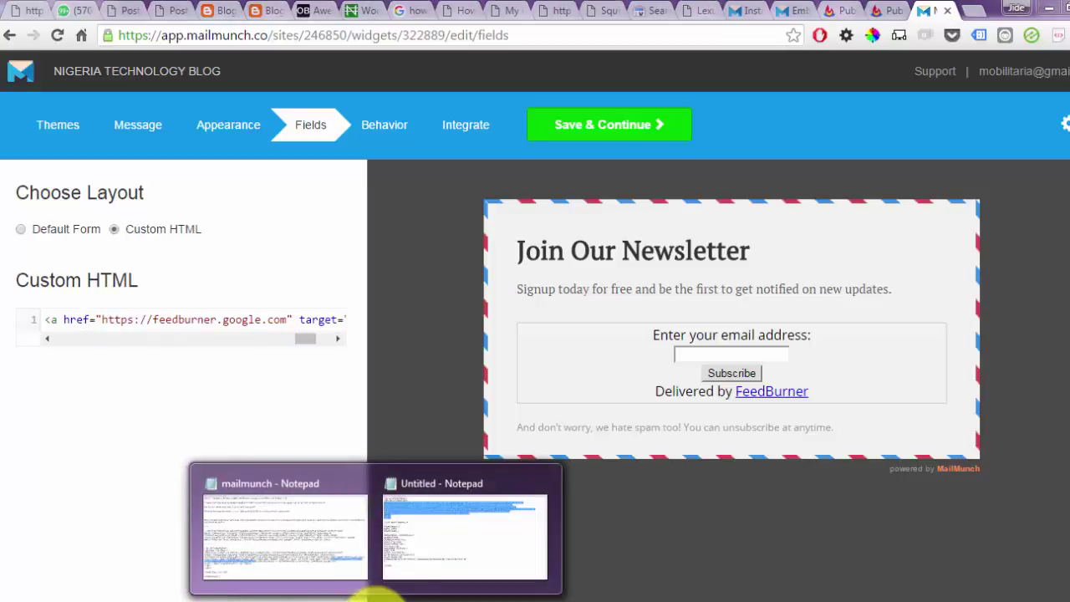
click(443, 527)
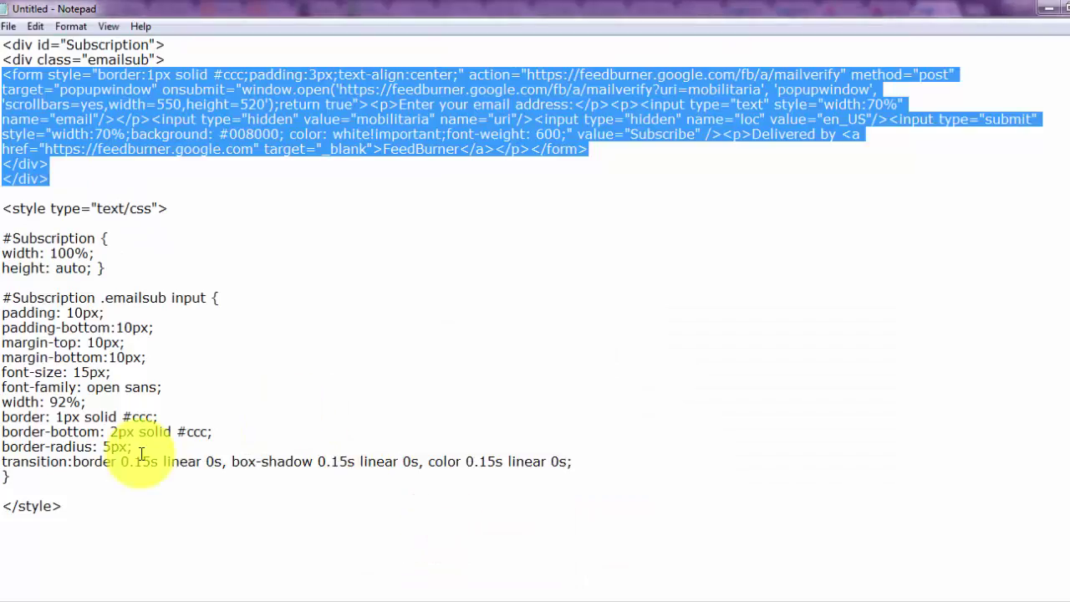
drag(84, 508, 10, 18)
right_click(40, 127)
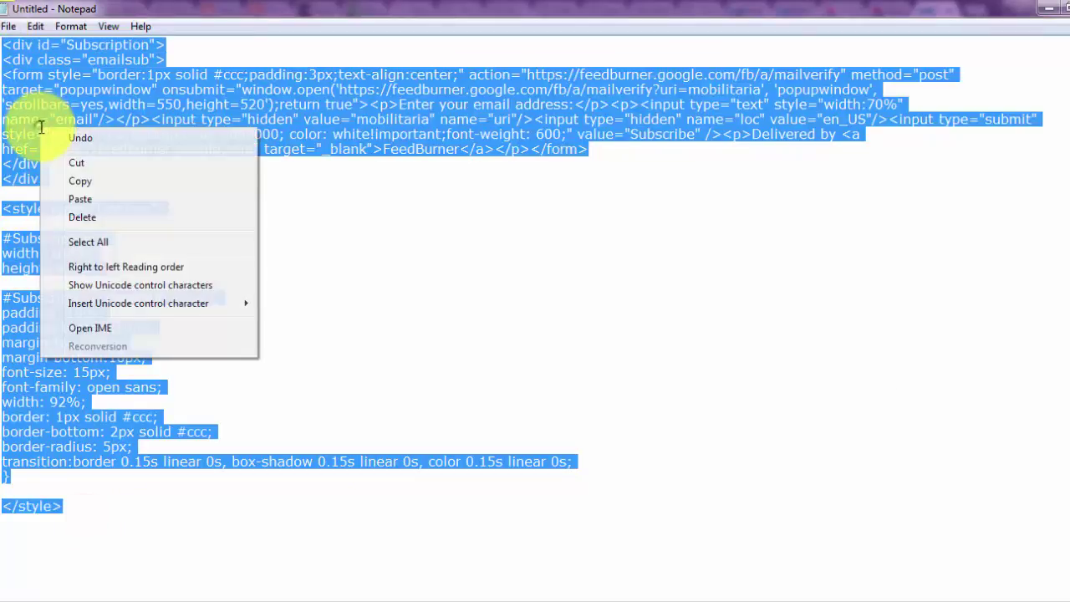
click(73, 183)
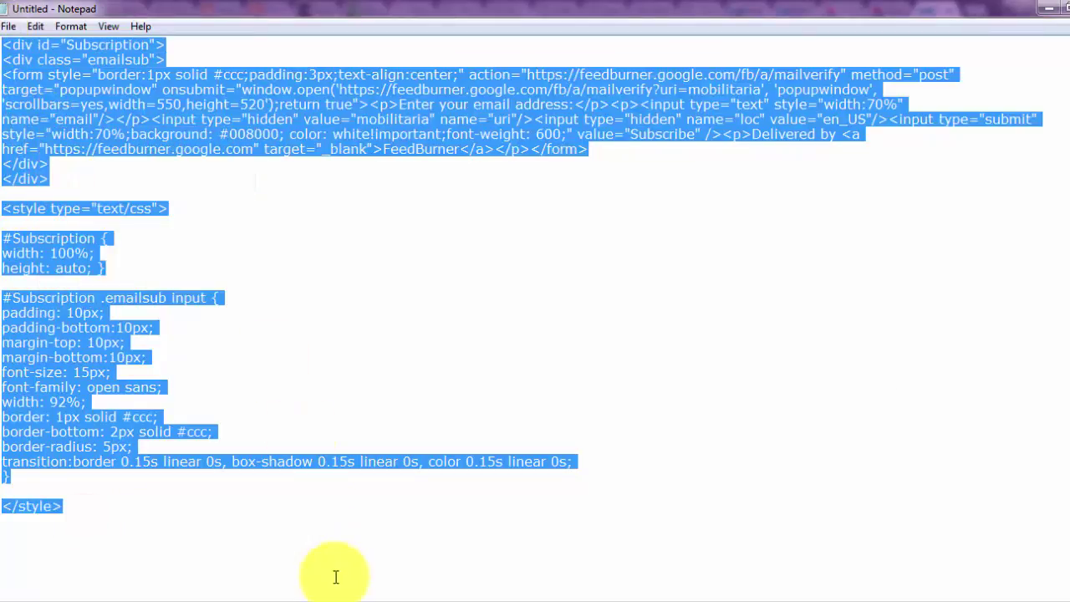
Return to MailMunch in Chrome and replace the form's whole custom HTML with the styled code copied from Notepad.
mouse_move(326, 595)
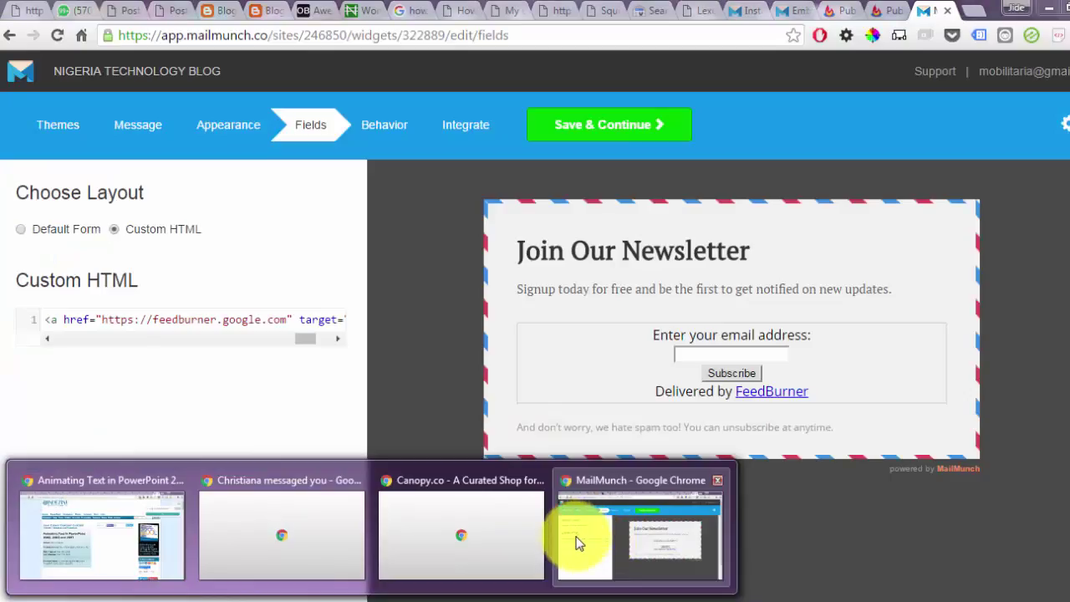
click(573, 535)
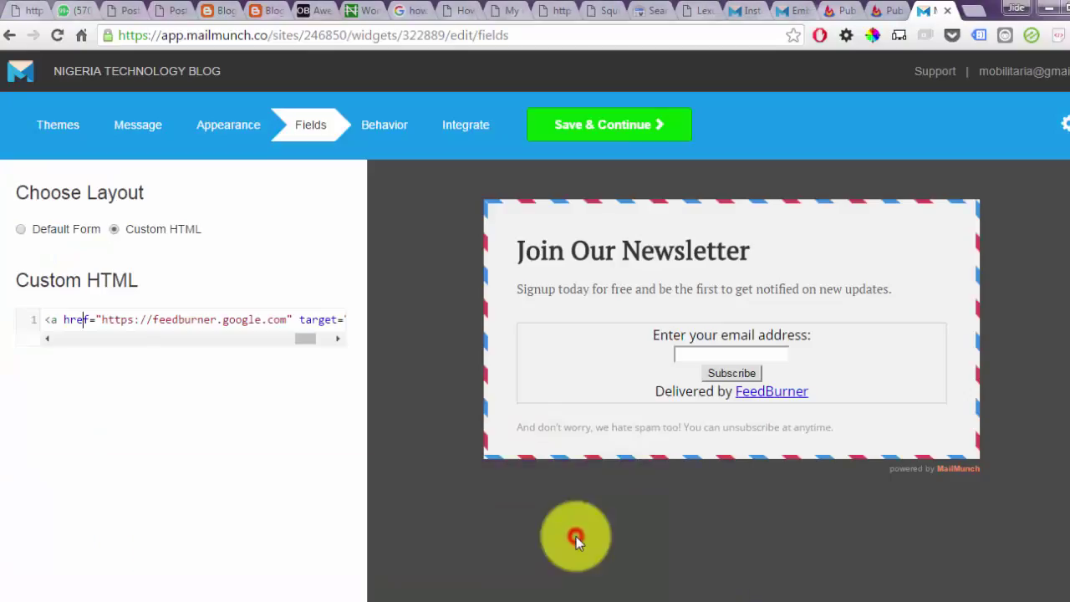
click(227, 319)
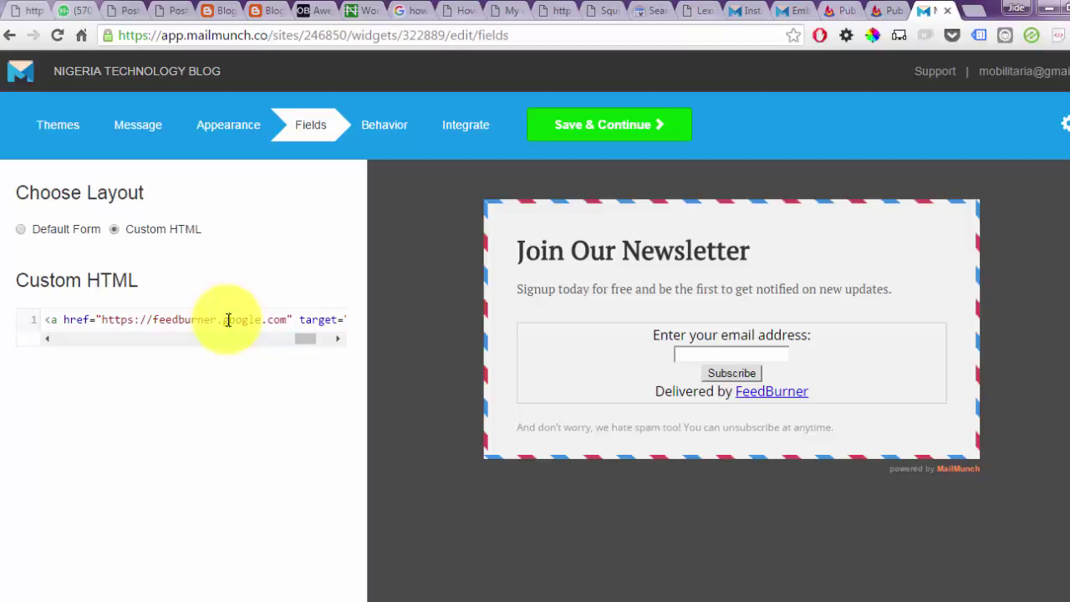
key(ctrl+a)
key(BackSpace)
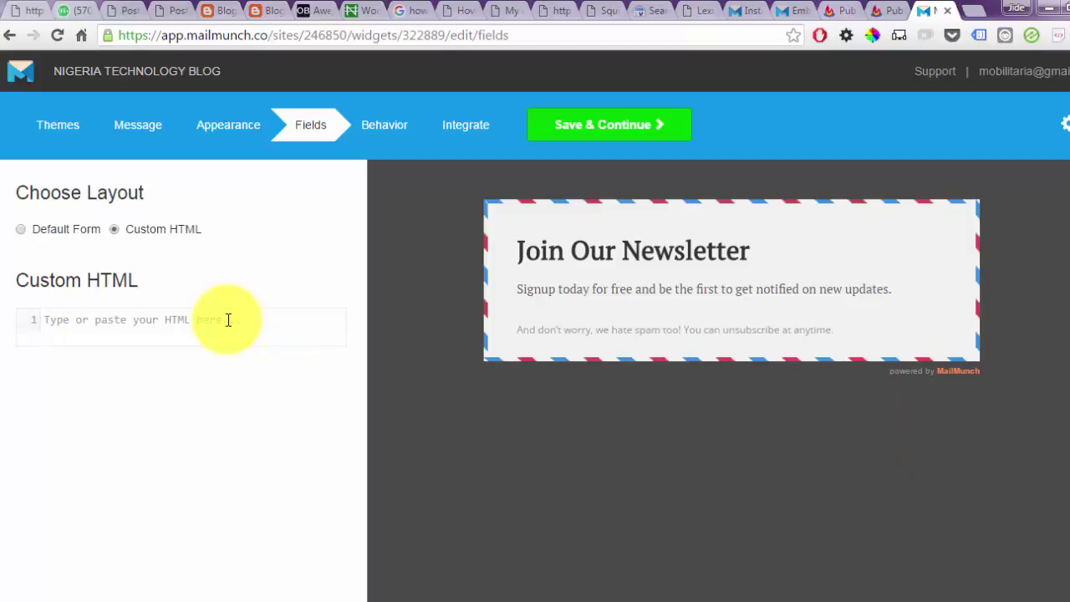
key(ctrl+v)
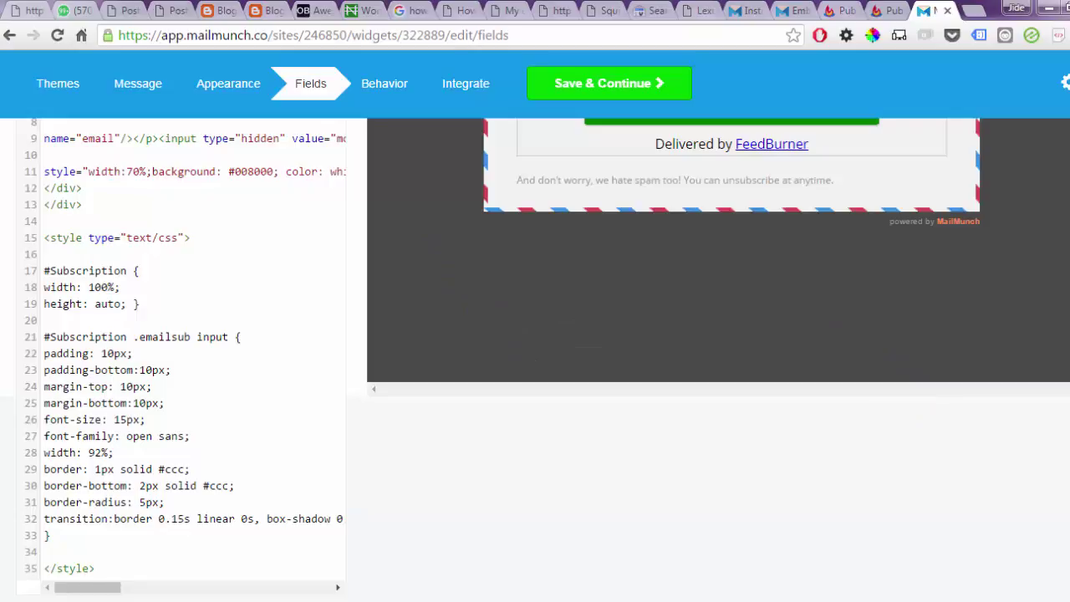
scroll(535, 359, up, 4)
scroll(535, 360, up, 1)
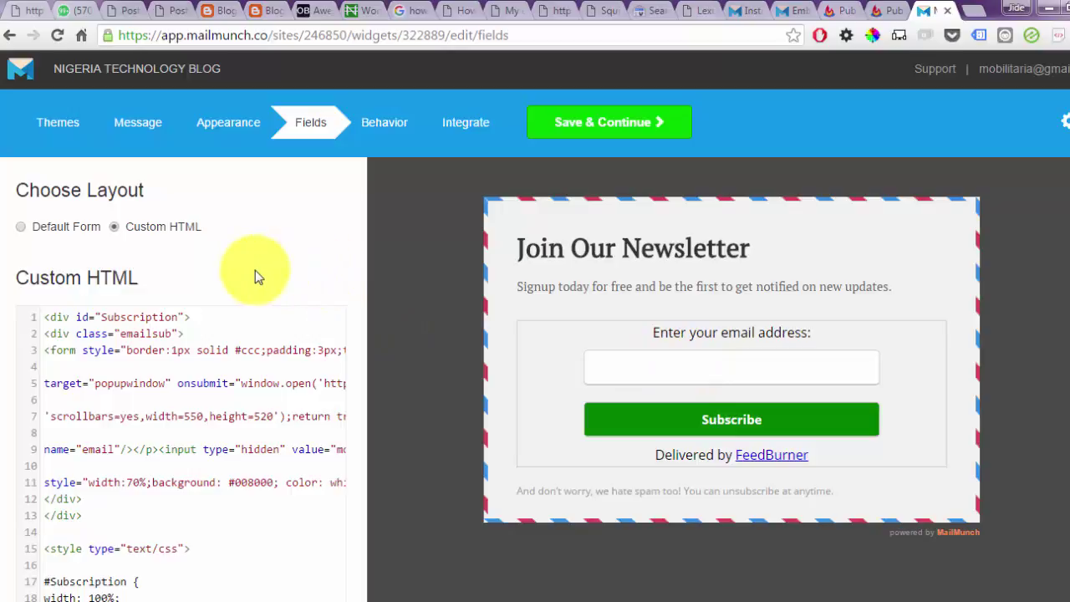
Replace the form's headline in the message settings with "Get Latest Updates via EMail".
click(142, 132)
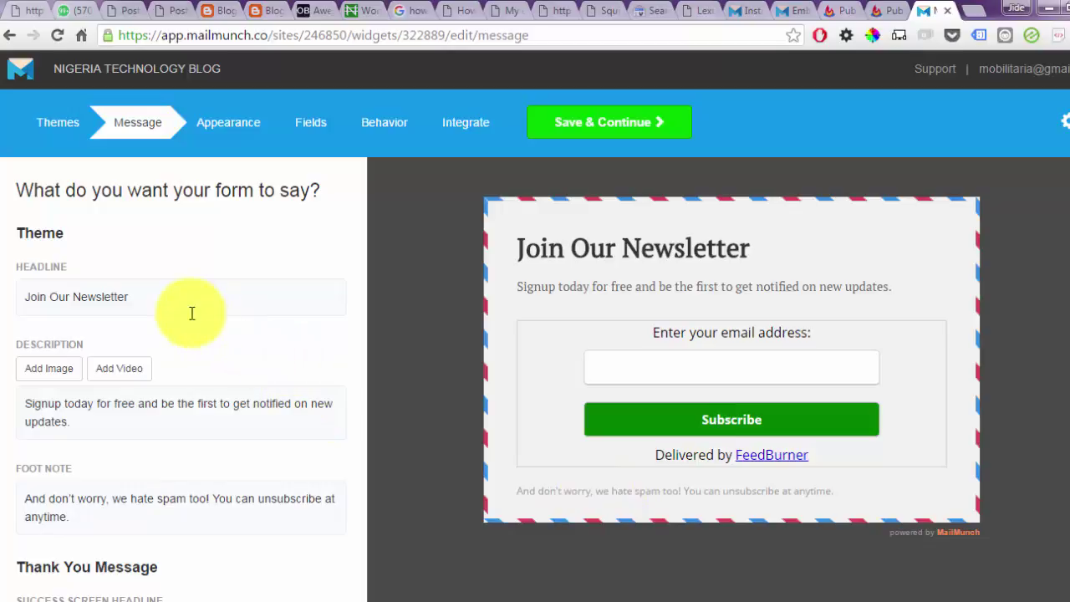
click(143, 300)
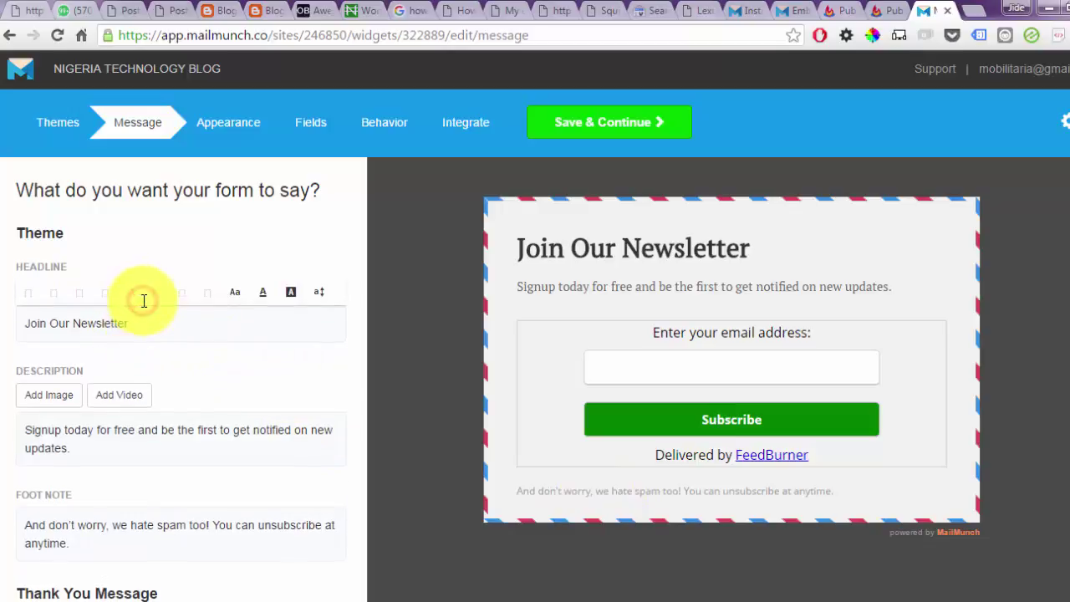
key(BackSpace)
key(BackSpace)
key(BackSpace)
key(BackSpace)
key(BackSpace)
key(BackSpace)
key(BackSpace)
key(BackSpace)
key(BackSpace)
key(BackSpace)
key(BackSpace)
key(BackSpace)
key(BackSpace)
key(BackSpace)
key(BackSpace)
key(BackSpace)
key(BackSpace)
key(BackSpace)
key(BackSpace)
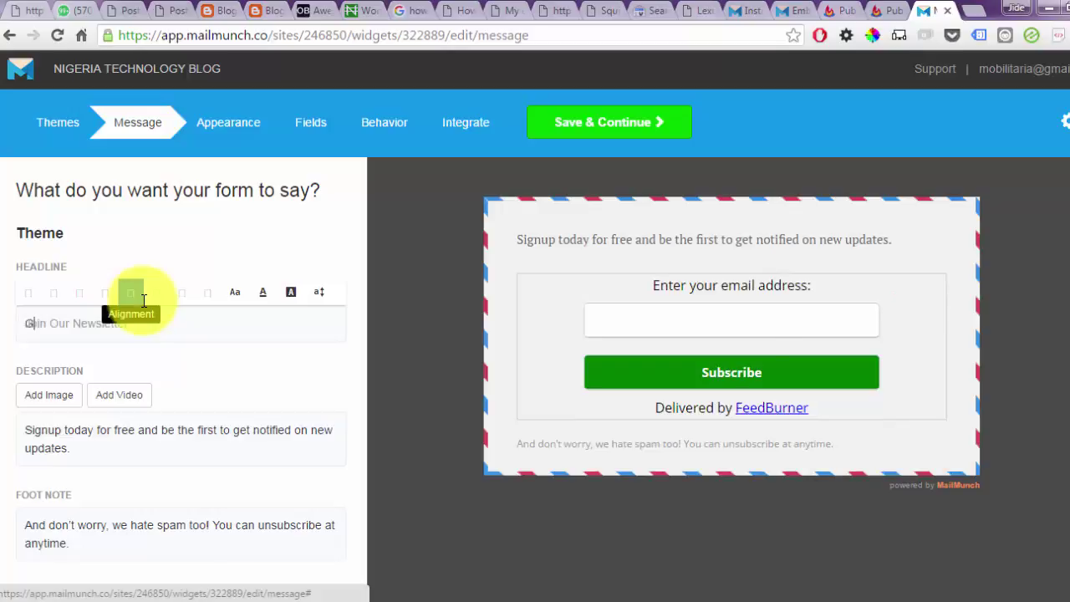
text(Get )
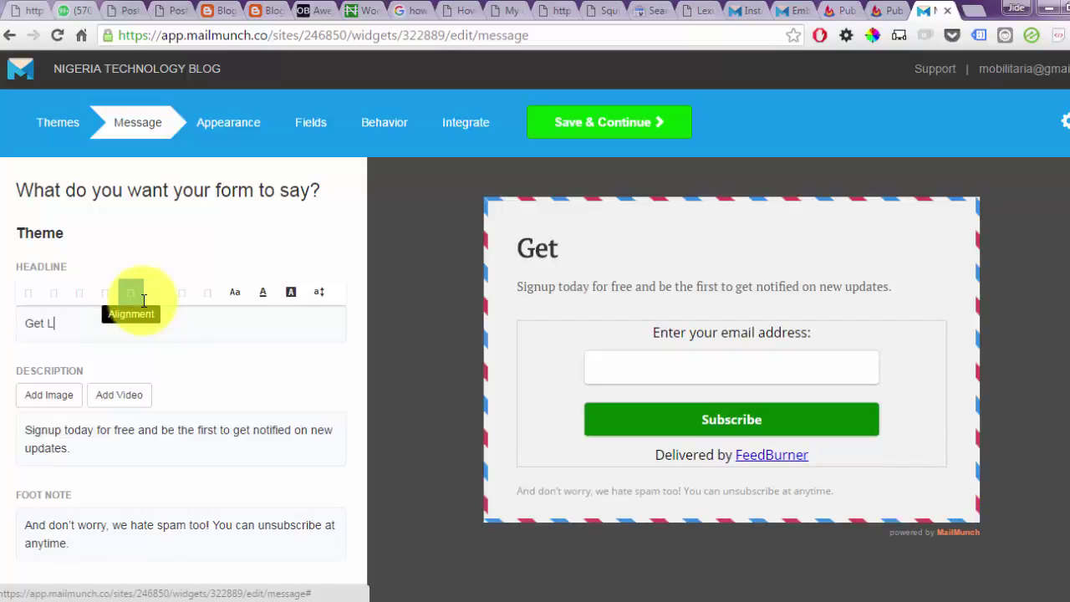
text(Lats)
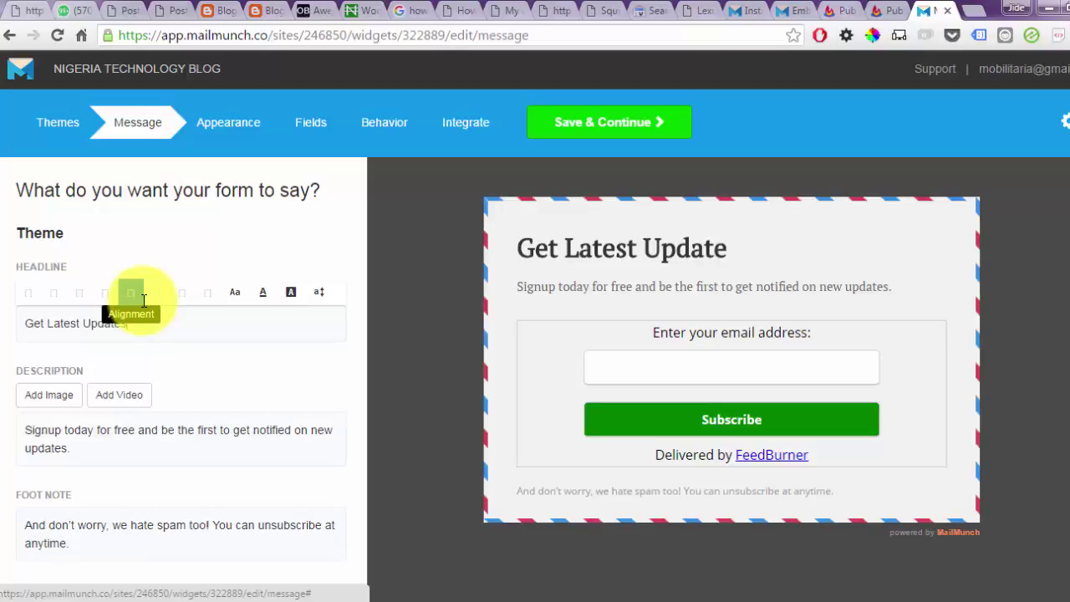
text(Mail)
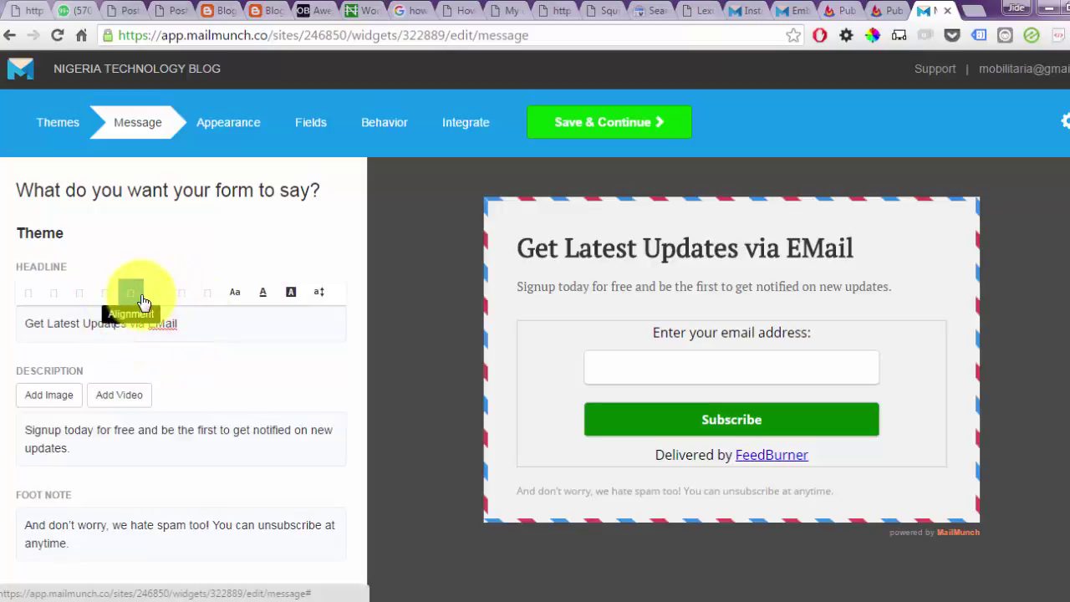
Center the whole headline text of the form.
drag(181, 321, 9, 329)
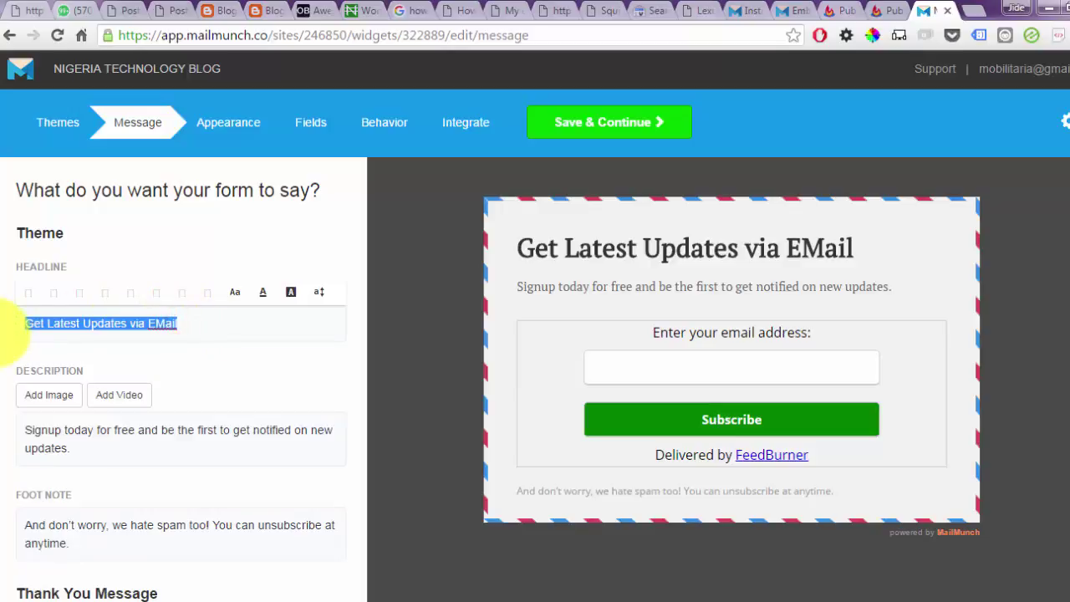
click(129, 294)
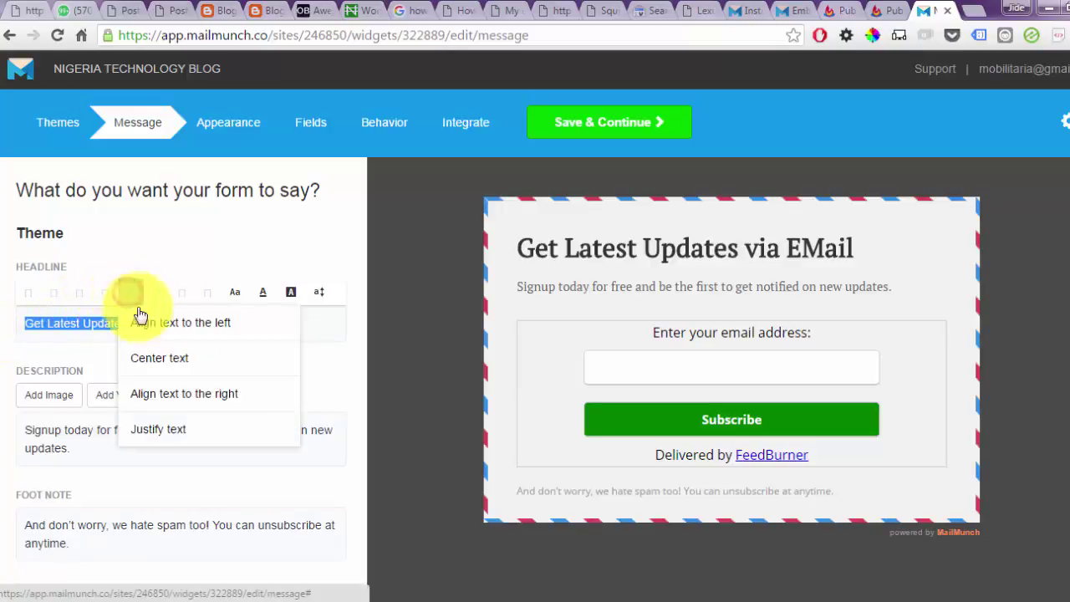
click(160, 358)
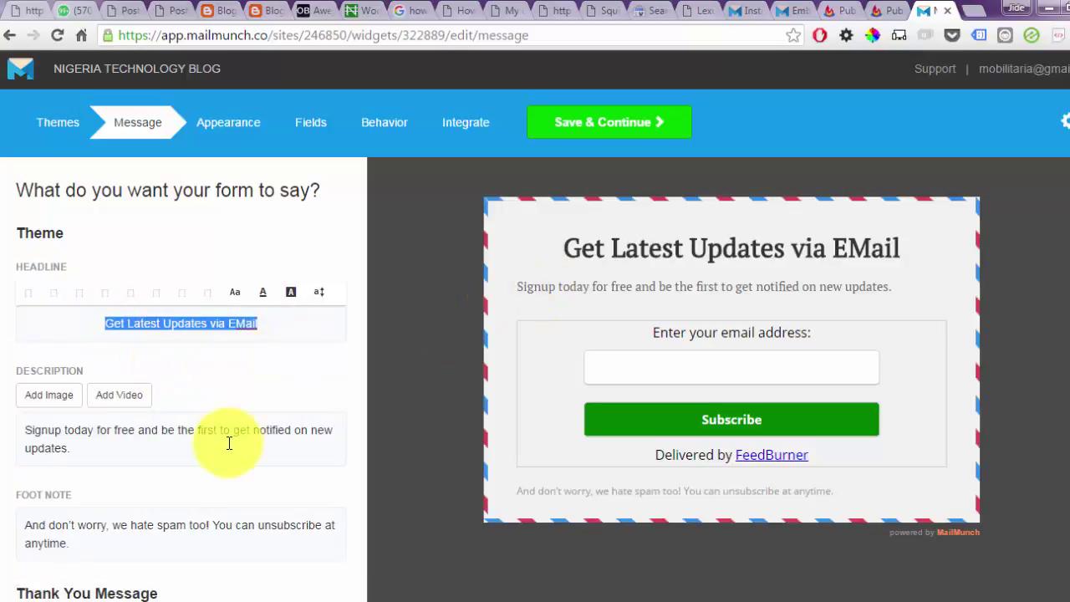
drag(108, 452, 24, 487)
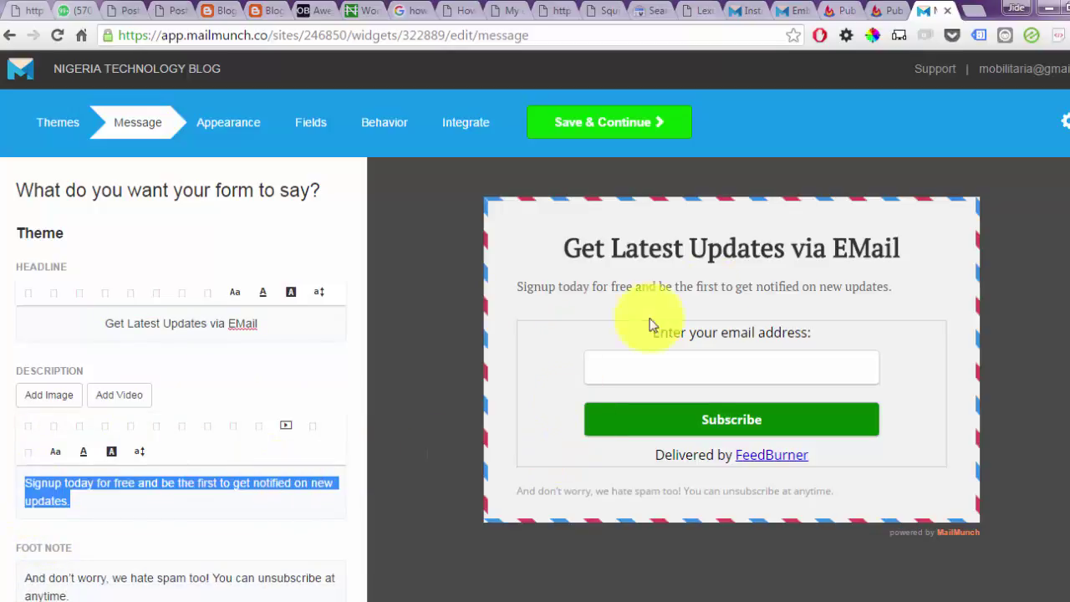
scroll(580, 389, down, 1)
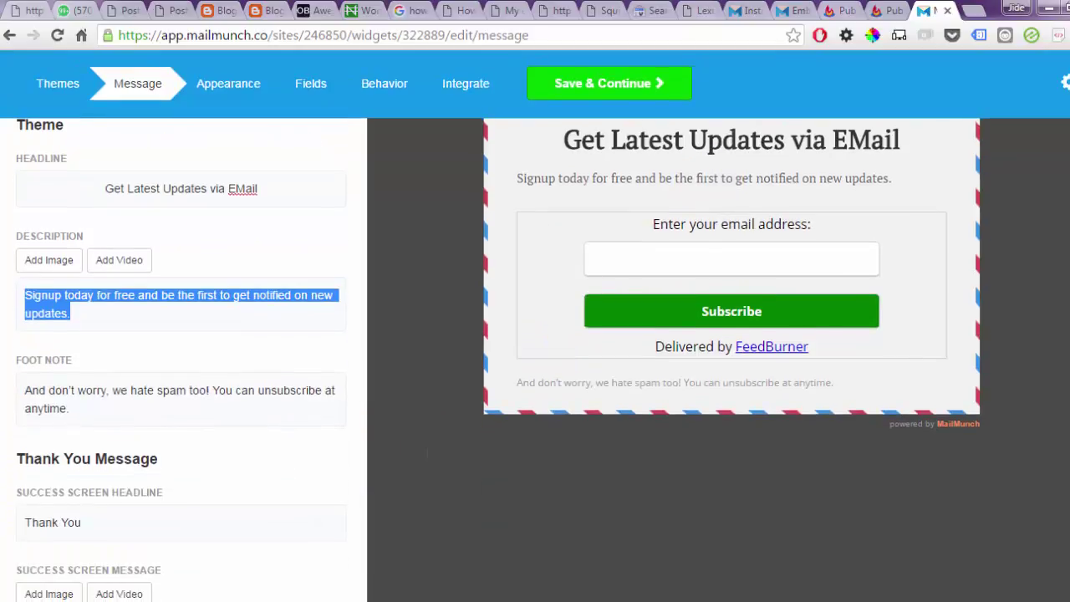
click(86, 404)
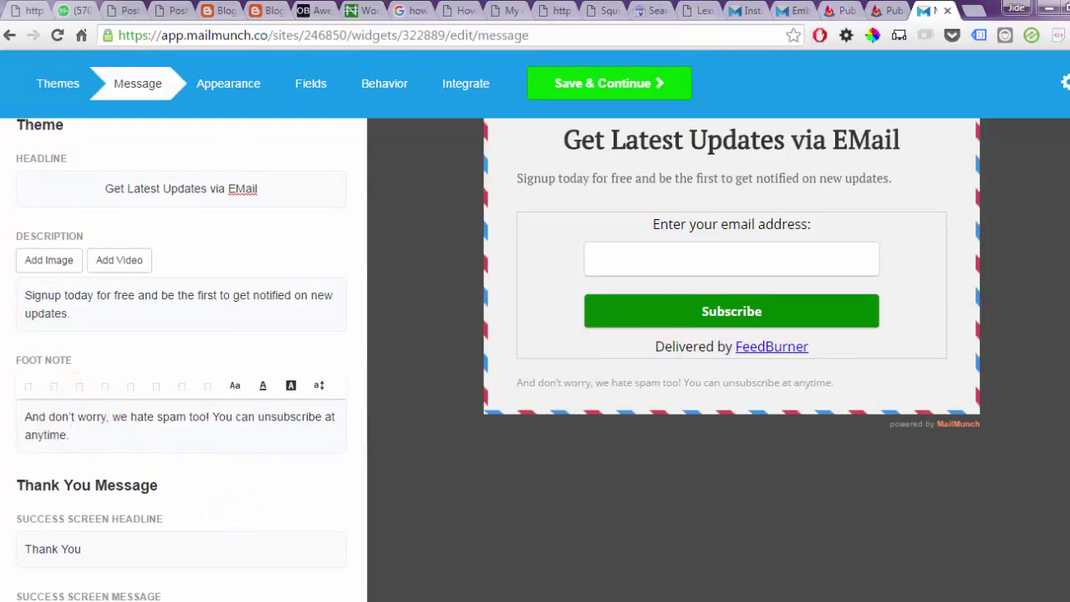
scroll(659, 358, up, 2)
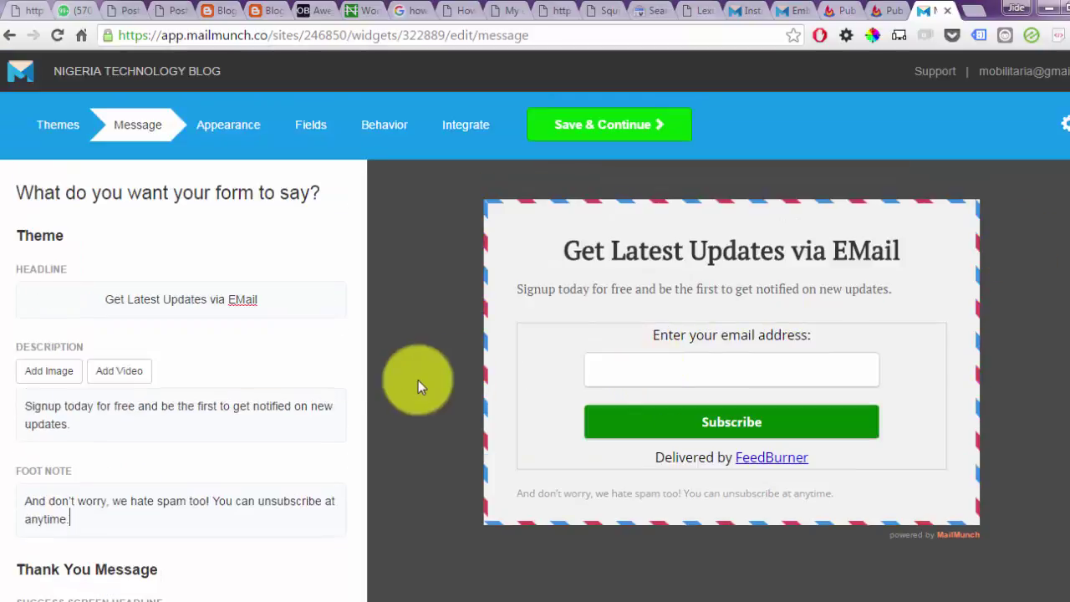
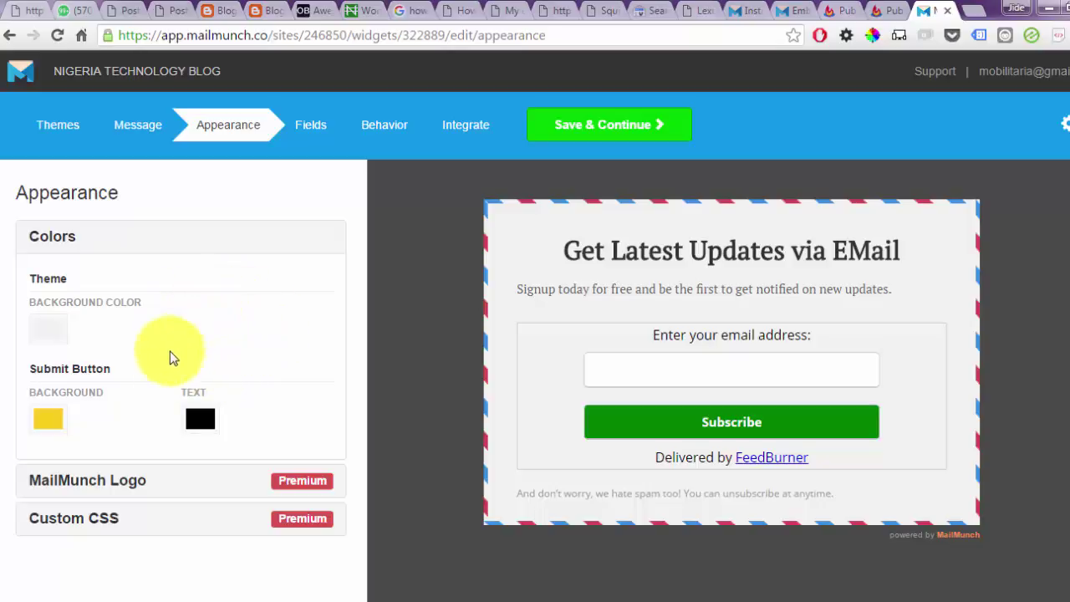
Turn off the form's "After the Post" placement in the behavior settings.
click(397, 126)
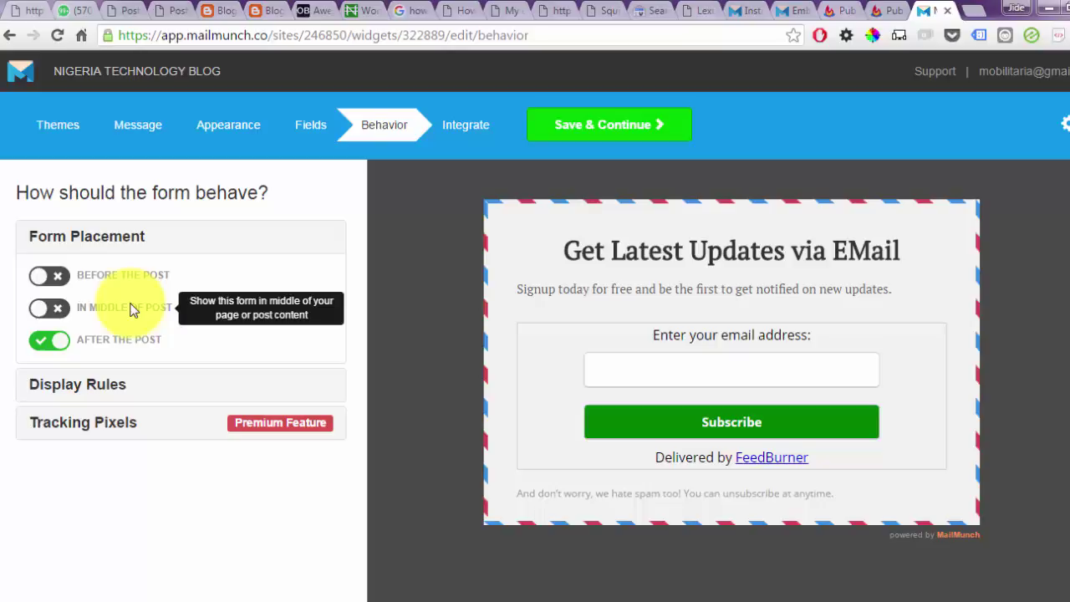
click(39, 340)
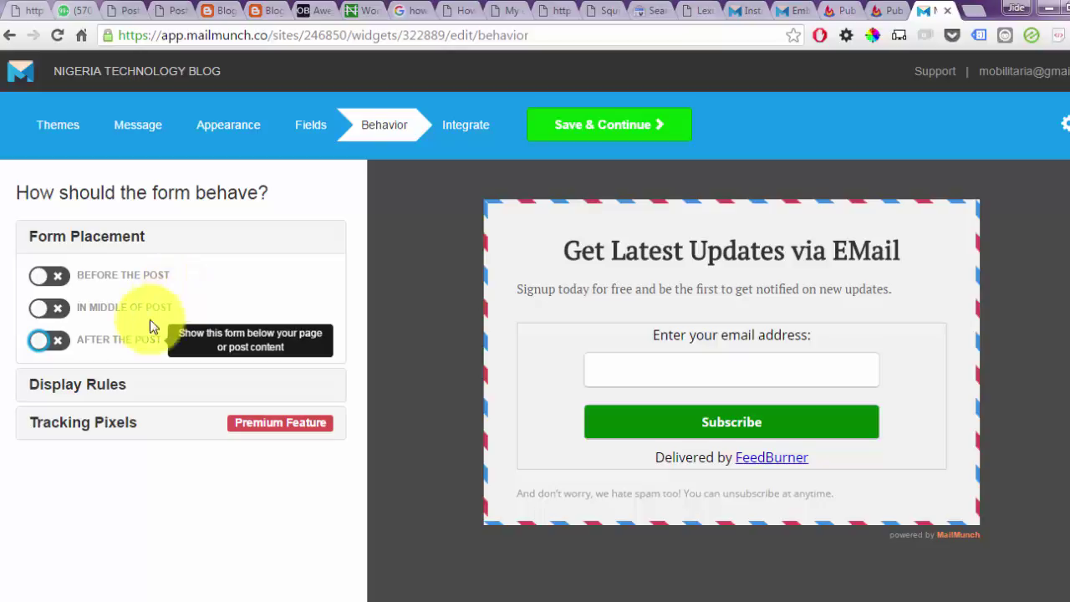
Add a display rule set to "Only show on" and "URLs exactly matching", leaving its URL blank.
click(102, 390)
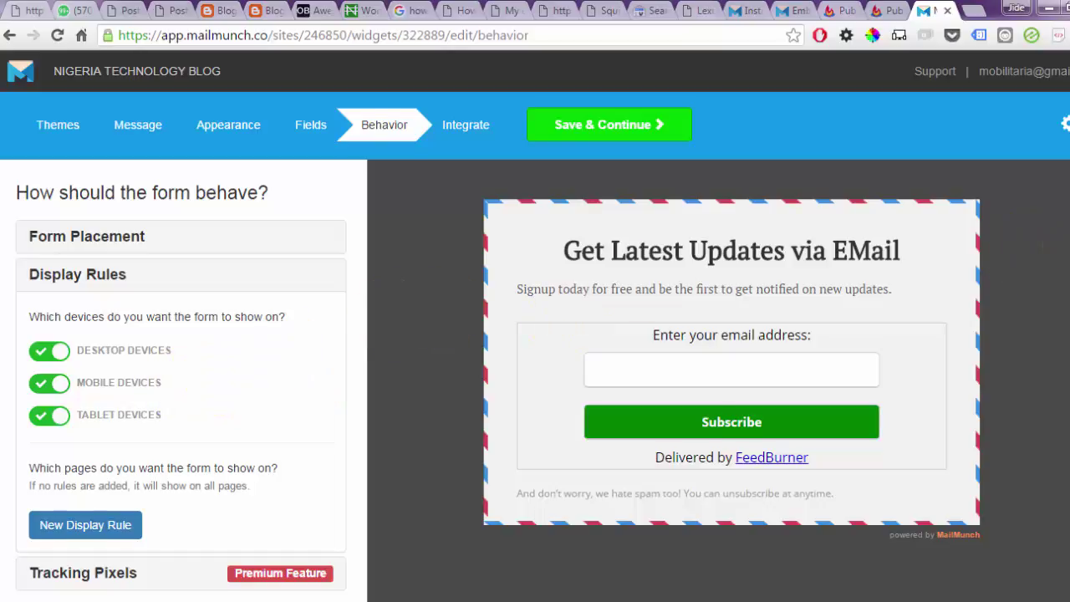
scroll(535, 320, down, 1)
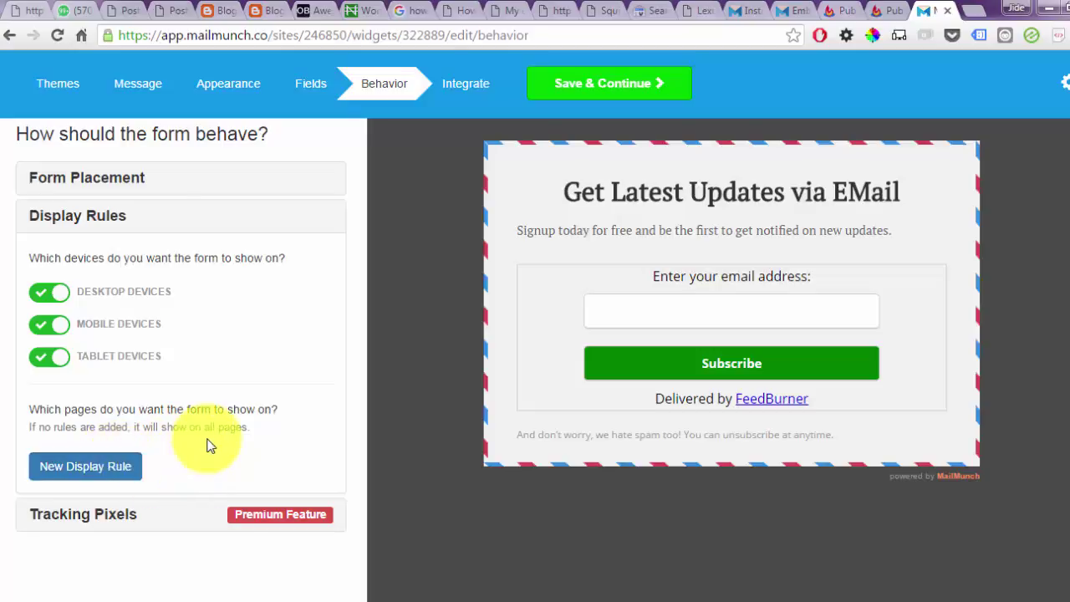
click(112, 466)
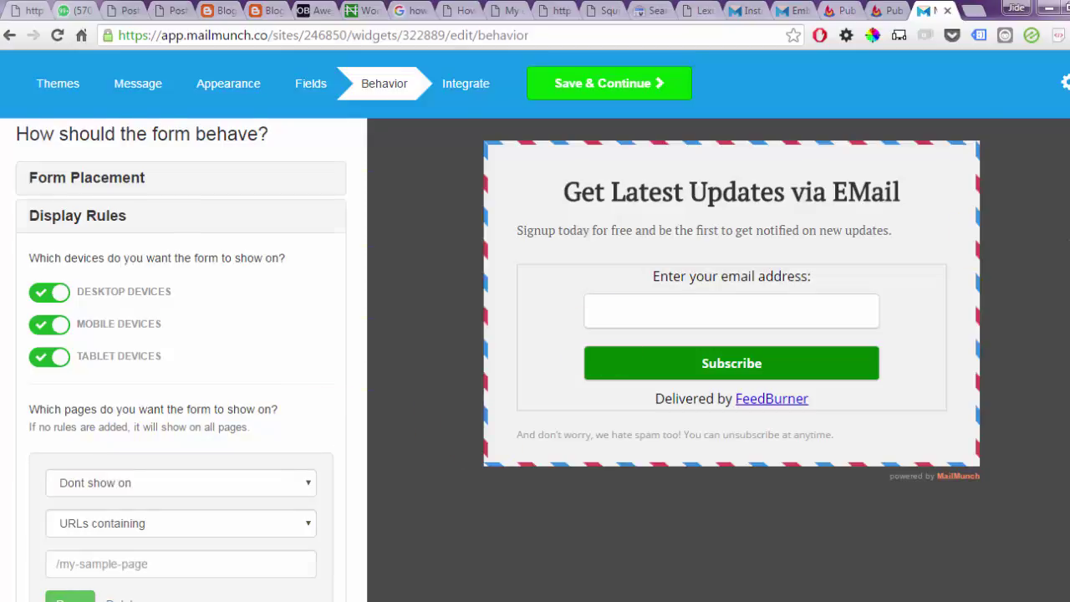
scroll(535, 359, down, 1)
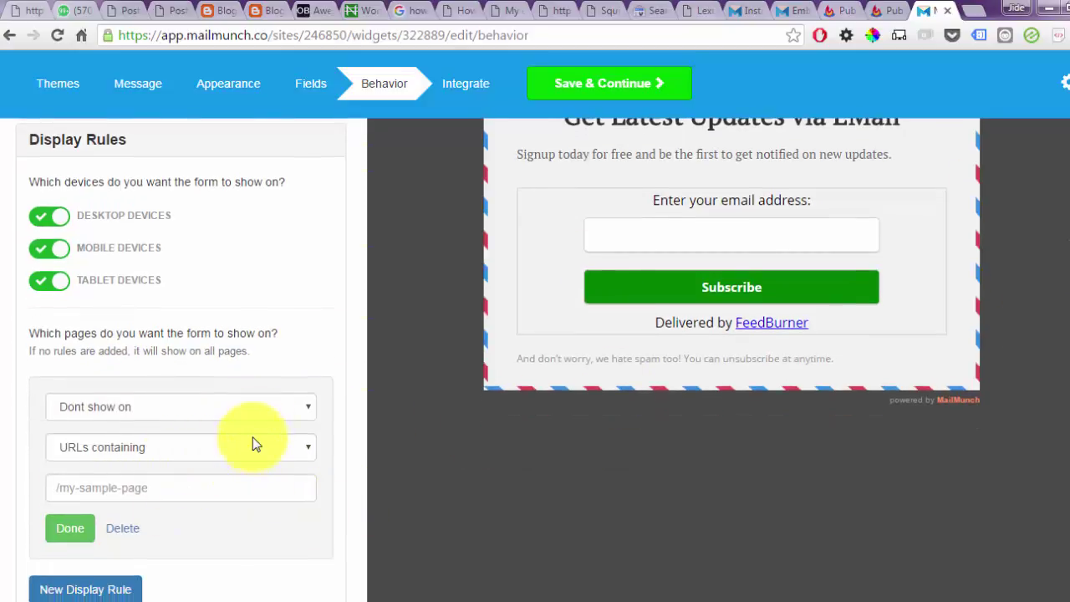
click(301, 406)
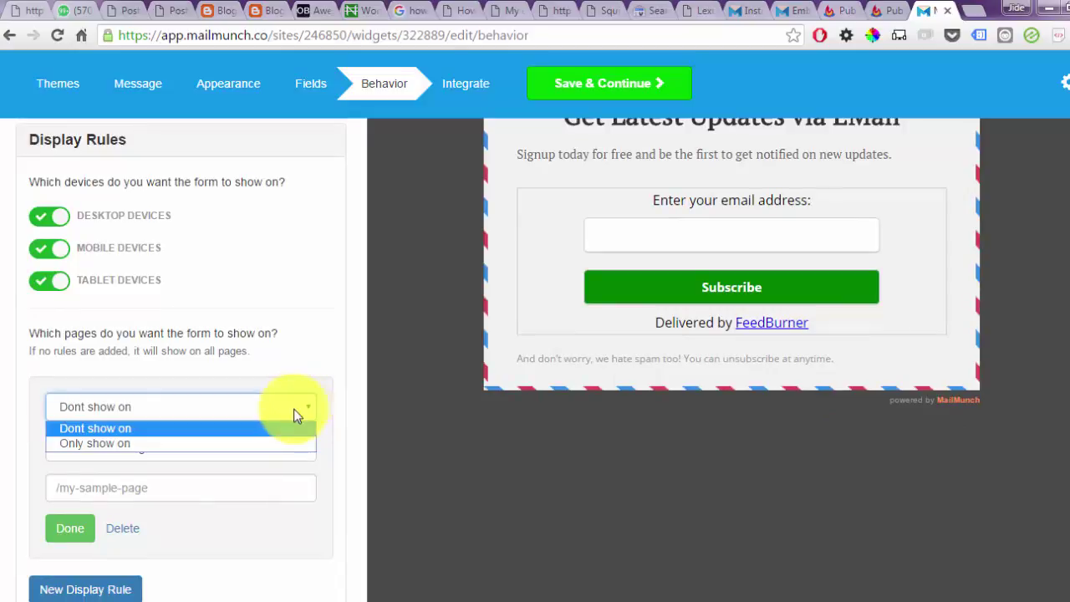
click(247, 443)
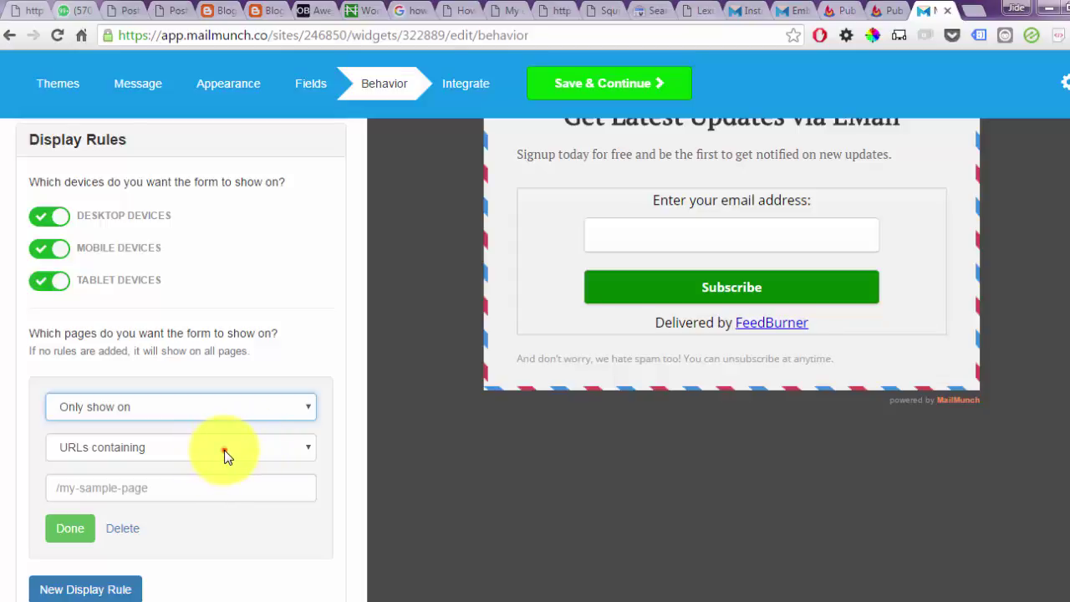
click(223, 450)
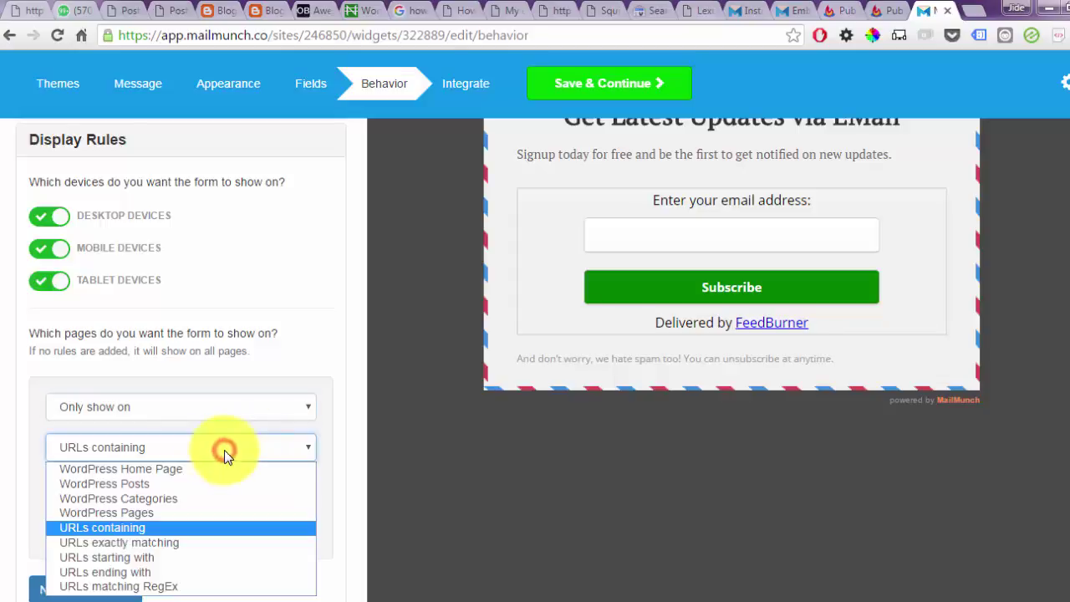
click(162, 542)
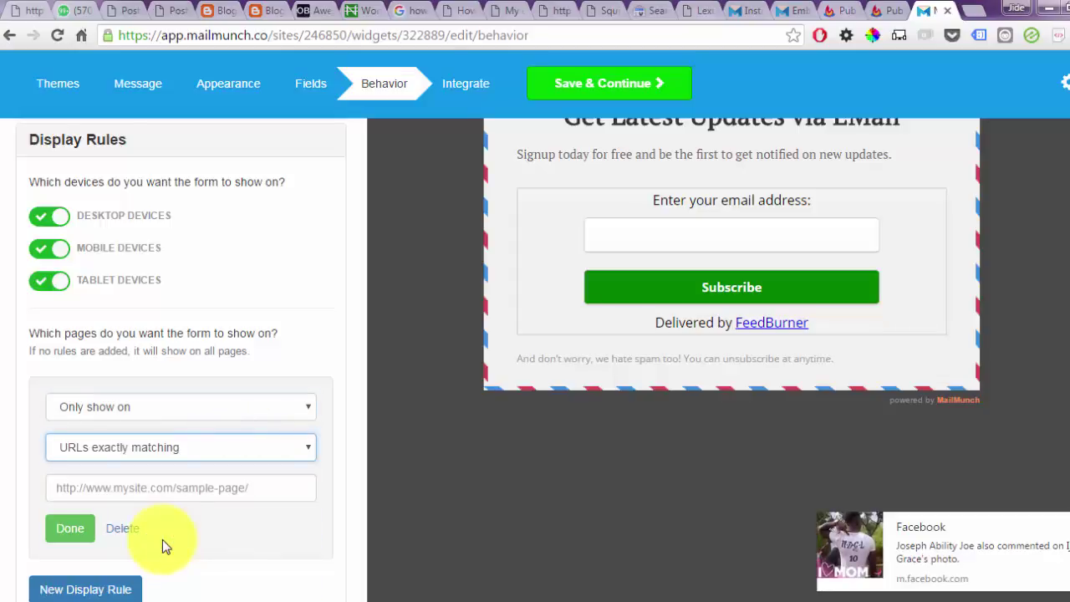
click(154, 490)
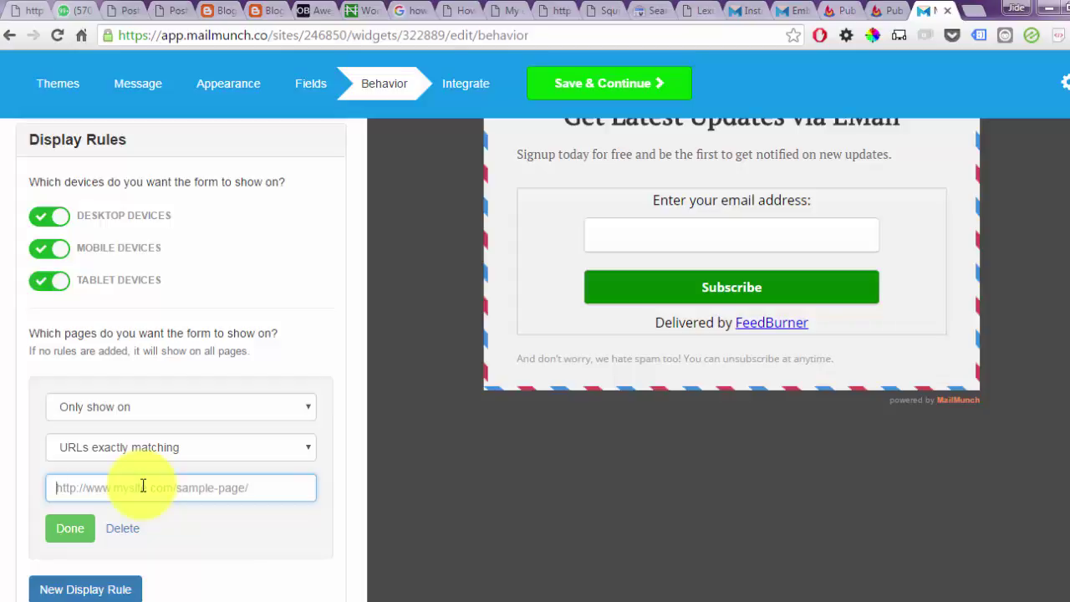
click(78, 526)
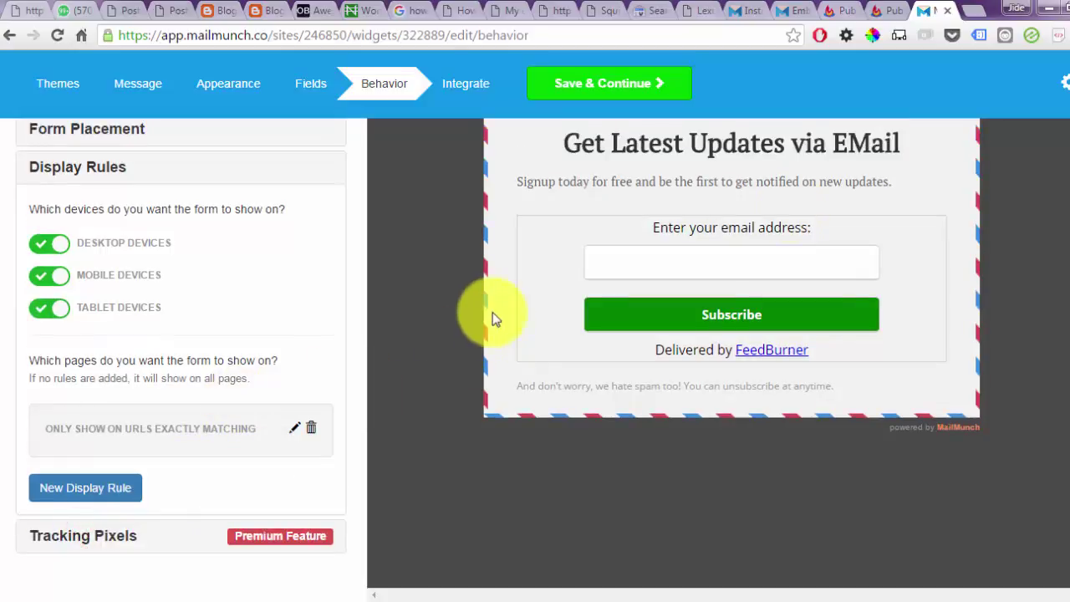
Publish the form without connecting any third-party email service.
scroll(535, 334, up, 2)
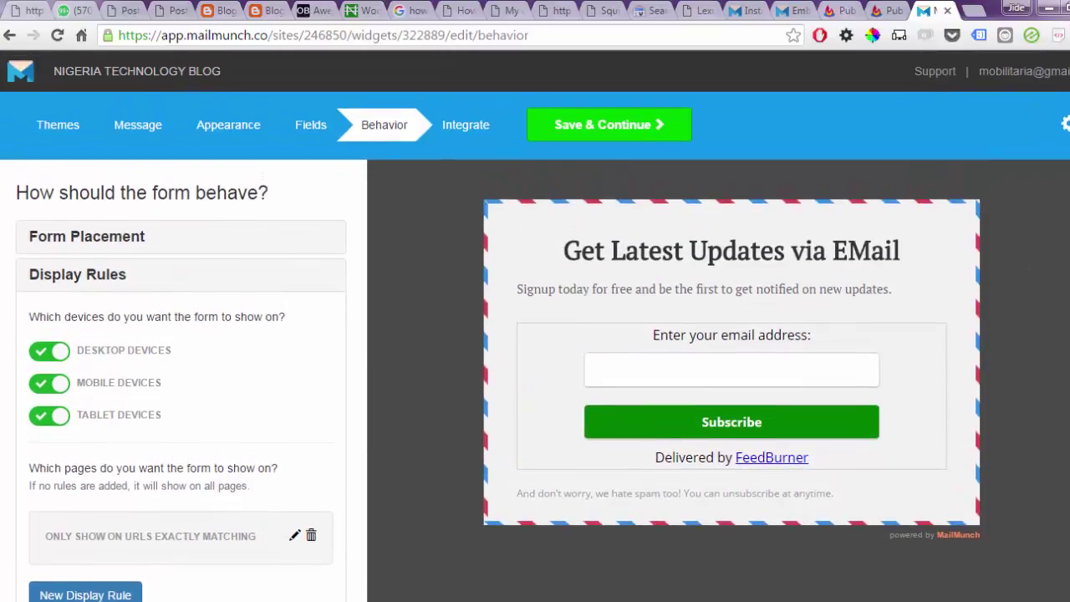
click(462, 134)
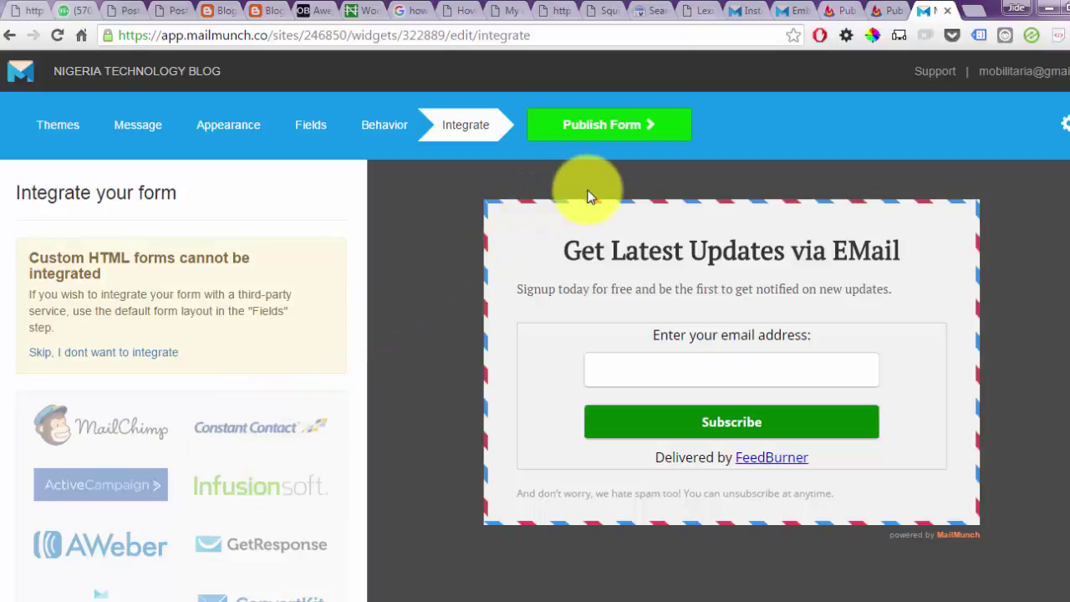
click(627, 132)
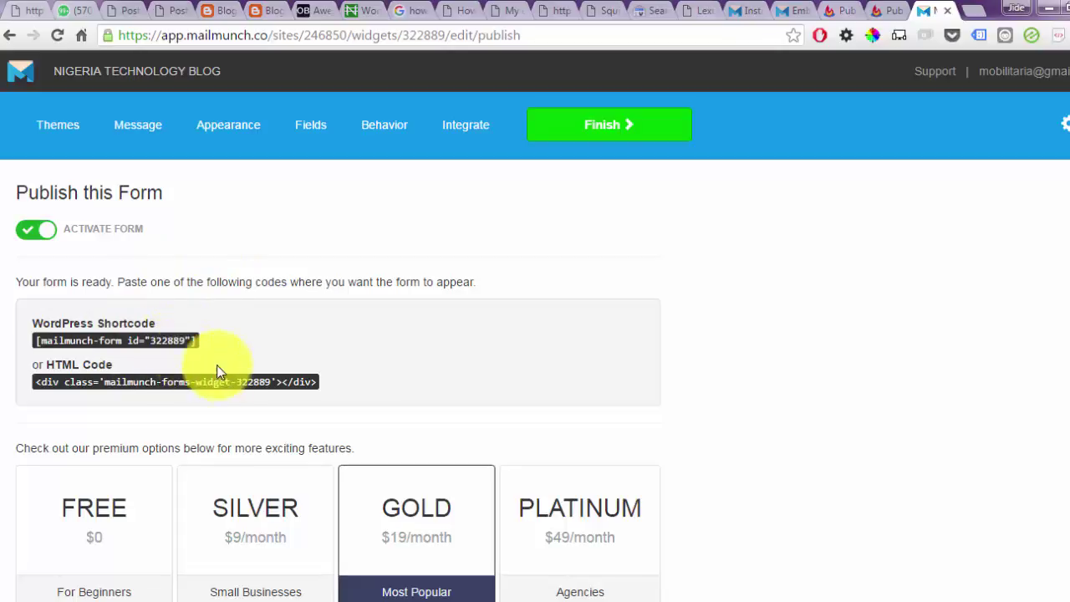
Select the form's HTML embed code and finish the form setup.
drag(327, 382, 52, 383)
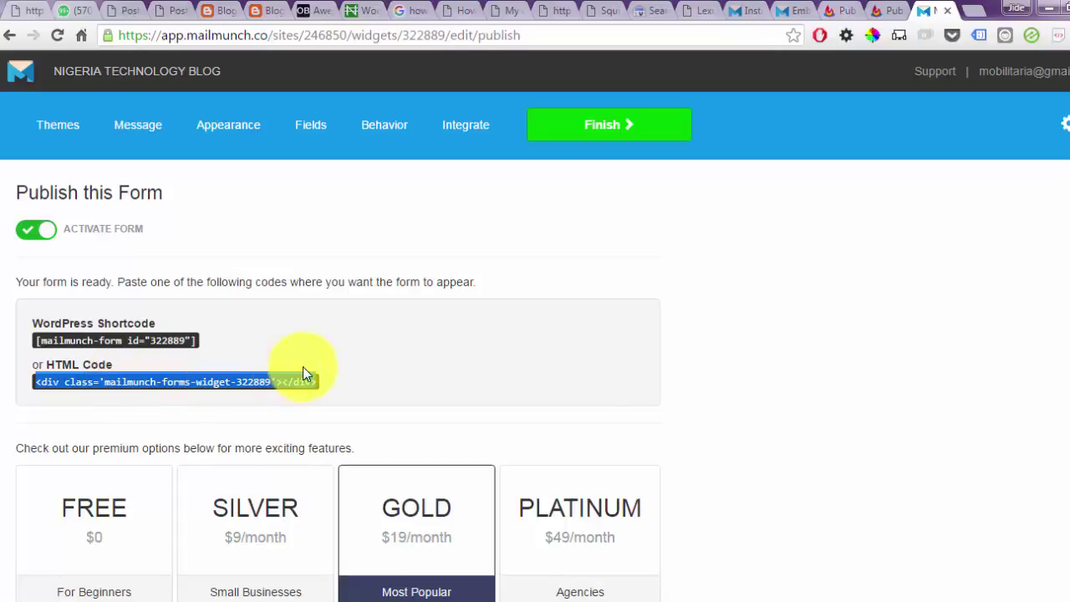
click(618, 141)
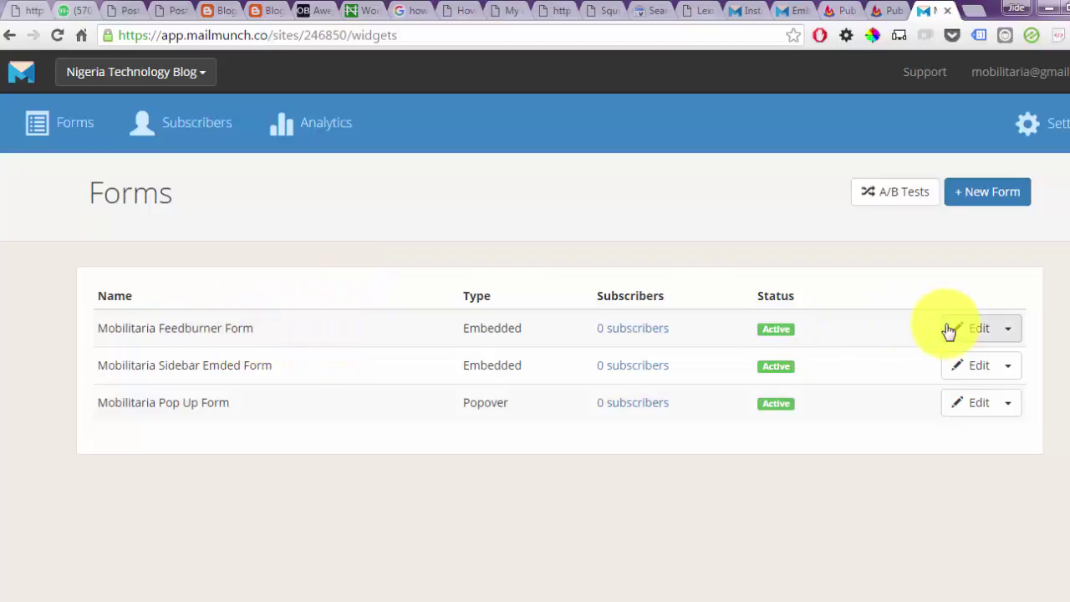
click(1007, 330)
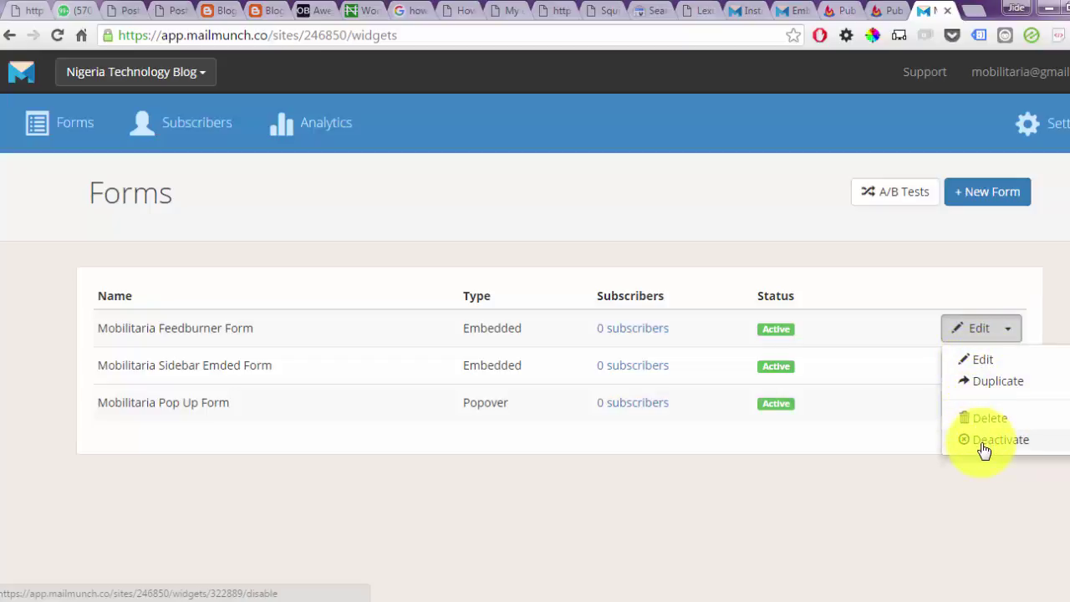
click(740, 232)
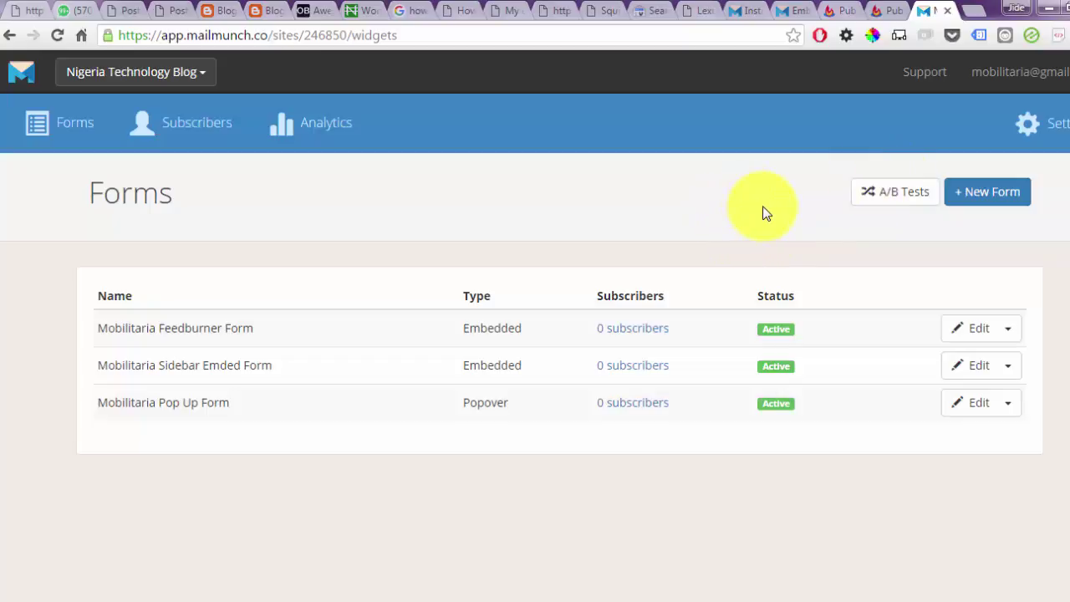
Get the site code for Nigeria Technology Blog, select the entire script, and mark it as installed.
click(1026, 132)
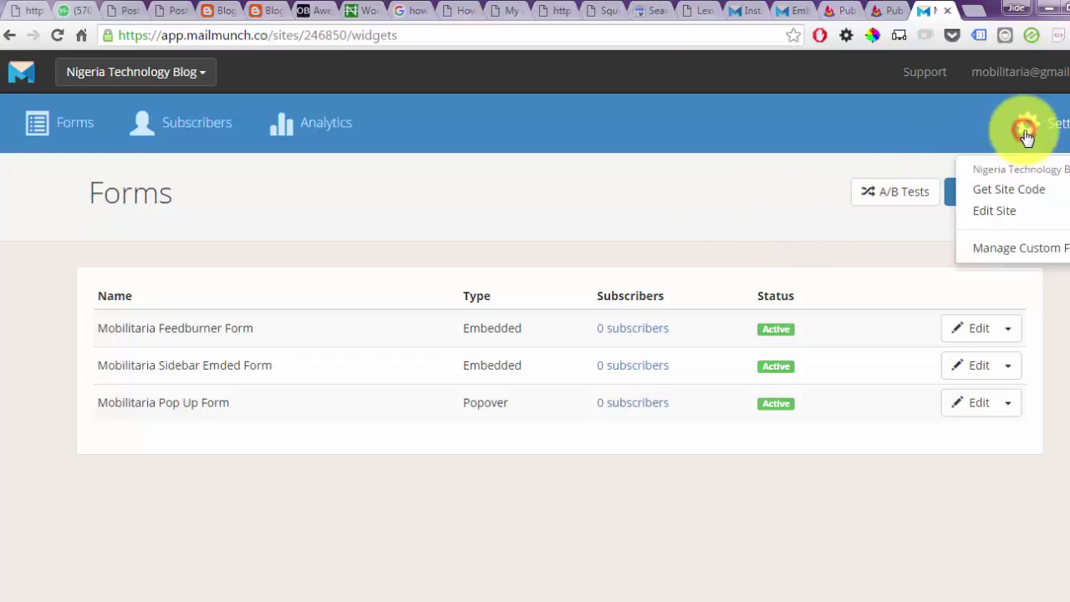
click(992, 192)
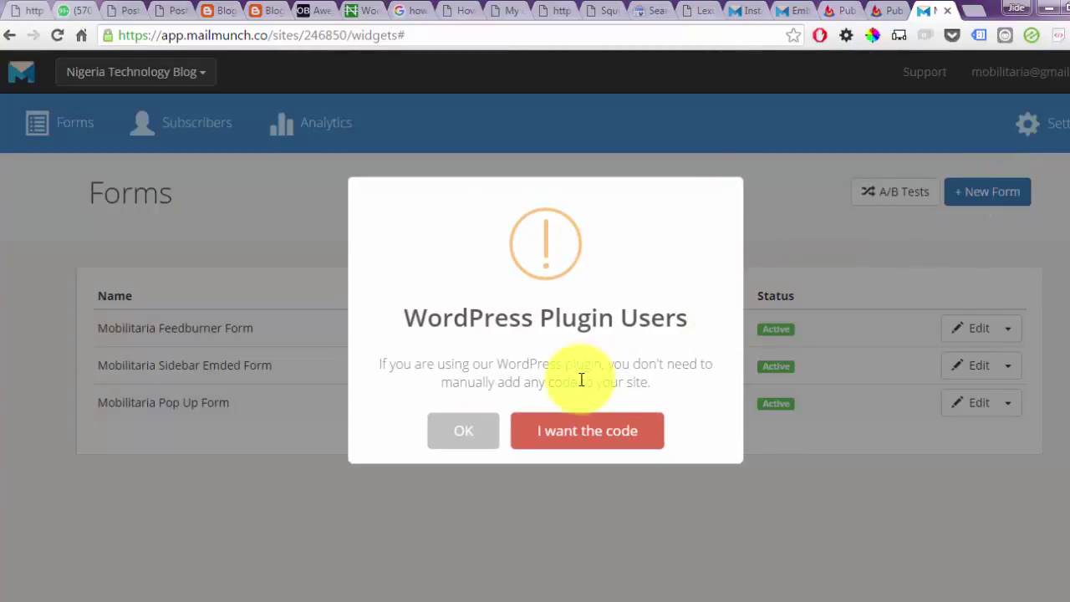
click(575, 432)
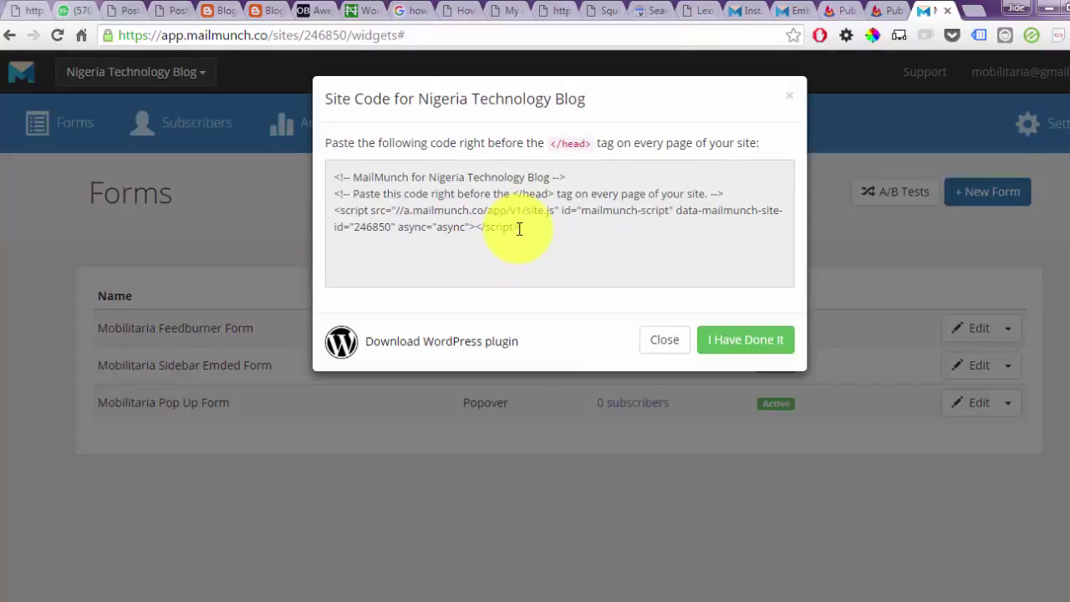
drag(518, 229, 331, 178)
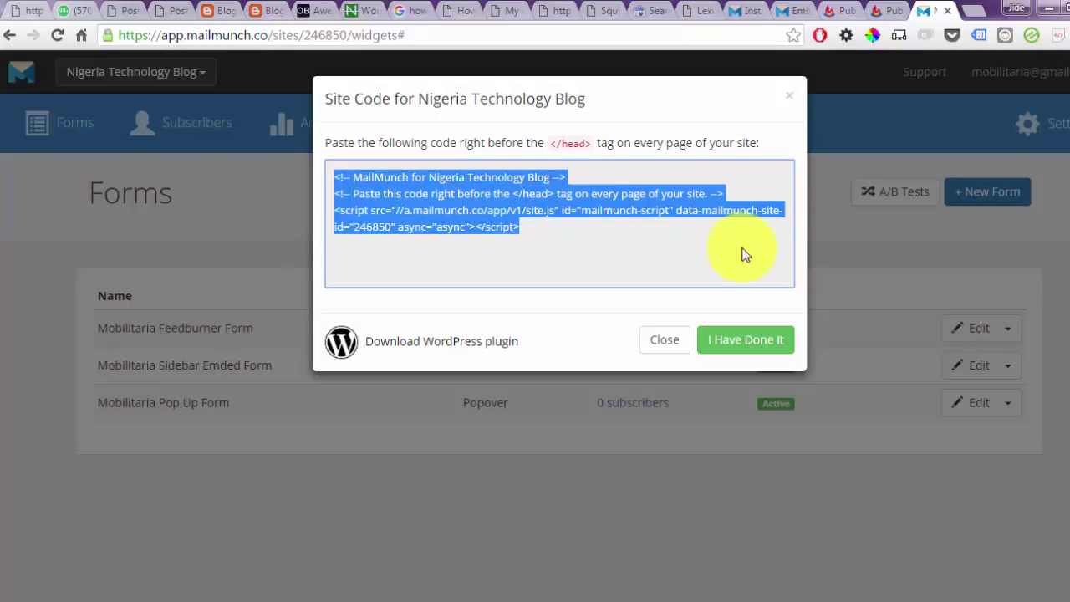
click(740, 339)
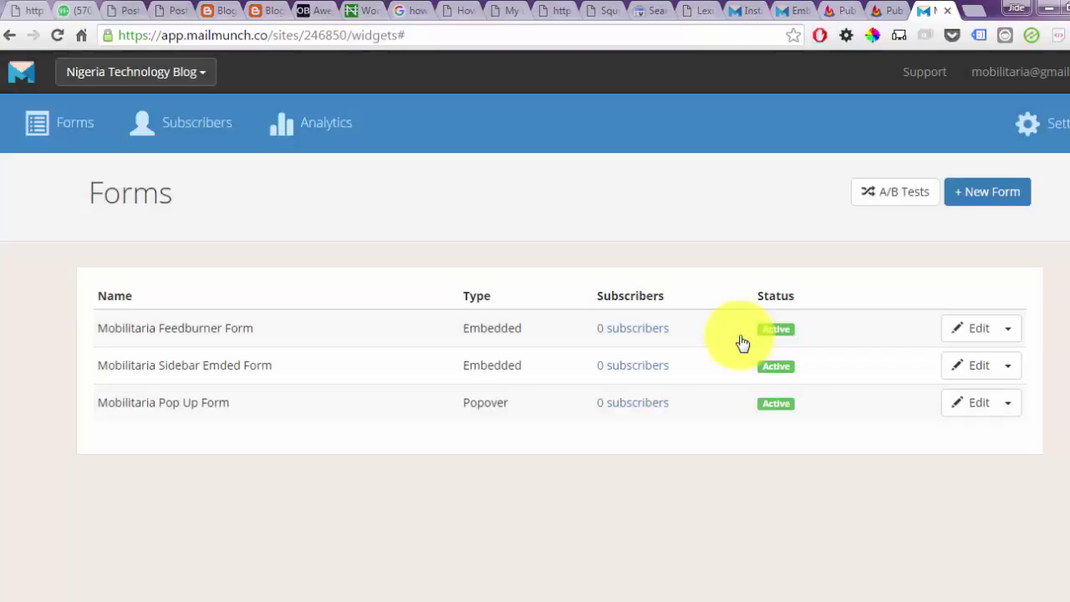